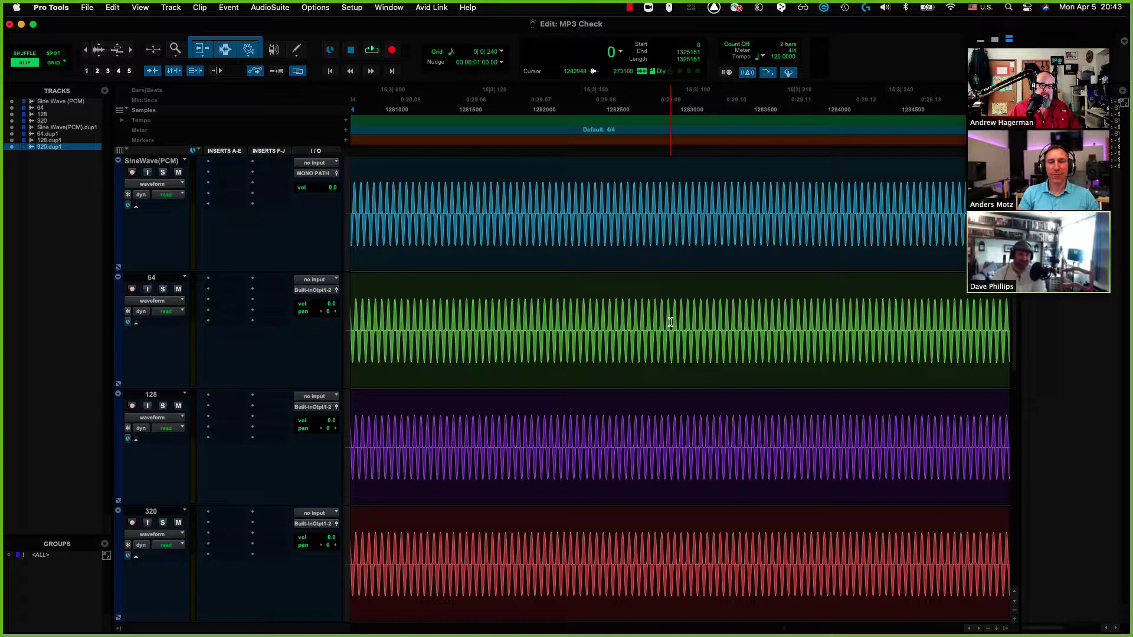
left_click(629, 333)
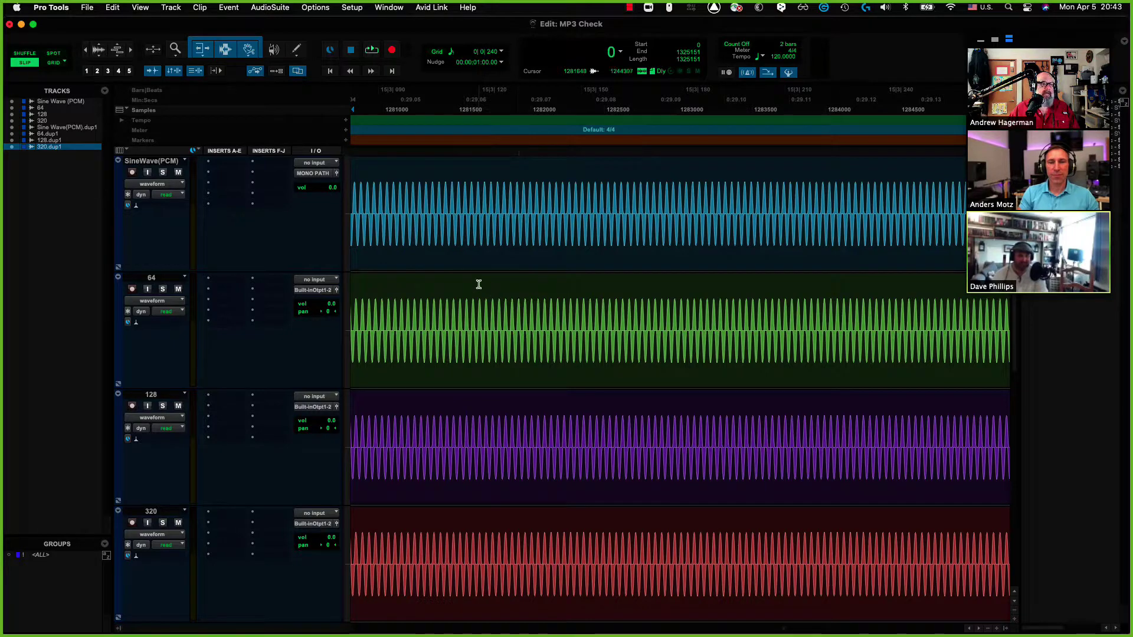
left_click(405, 245)
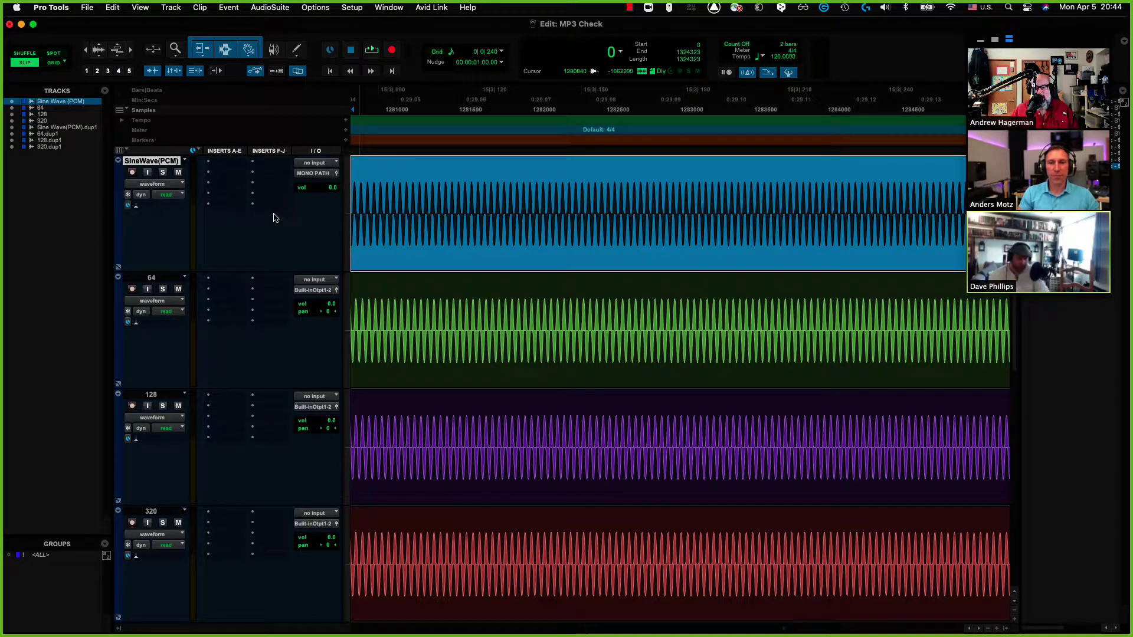
key("semicolon")
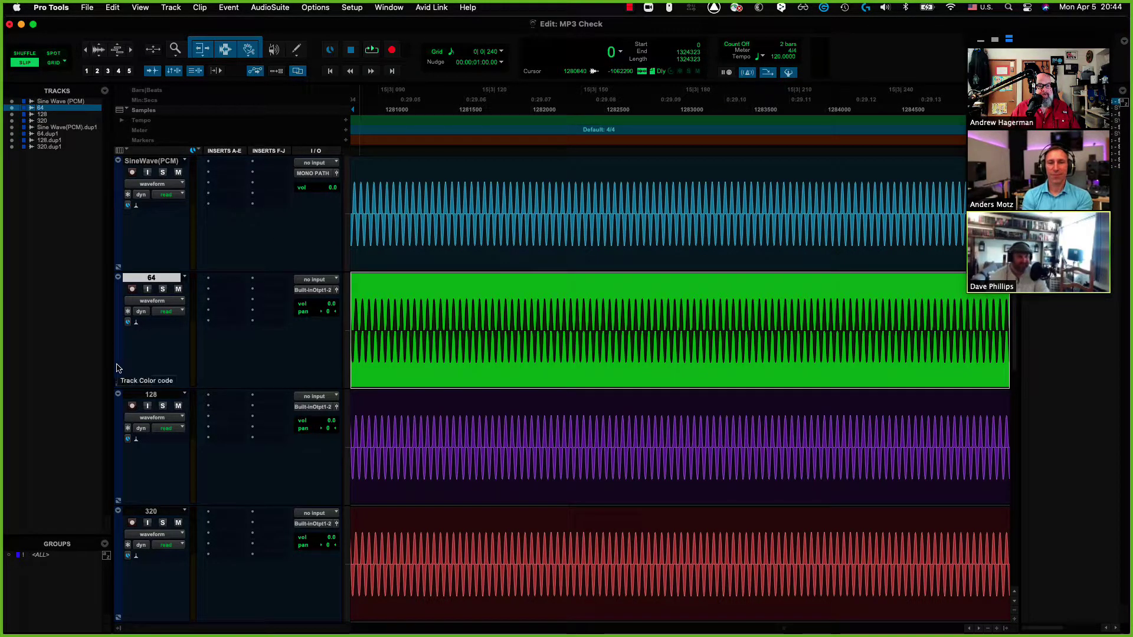
left_click(147, 399)
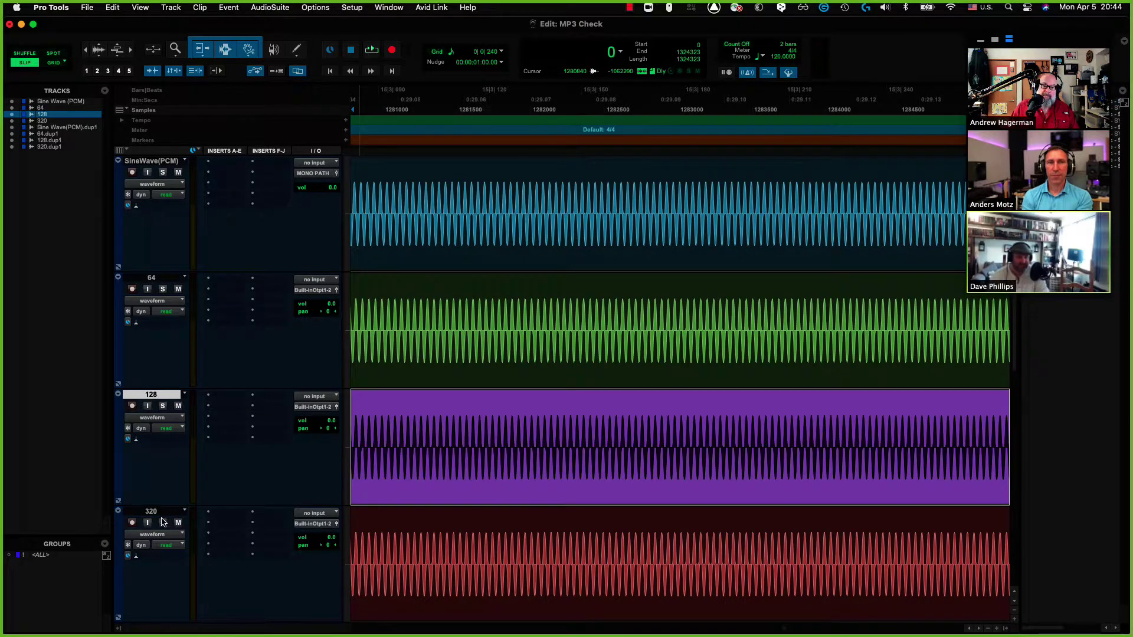
left_click(164, 513)
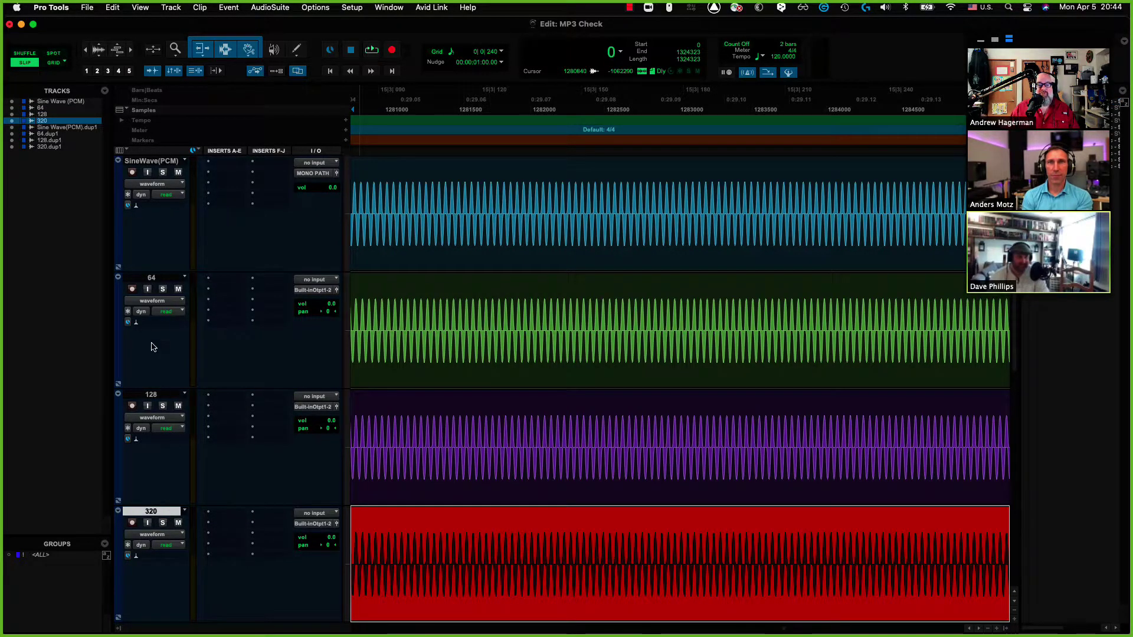
left_click(172, 281)
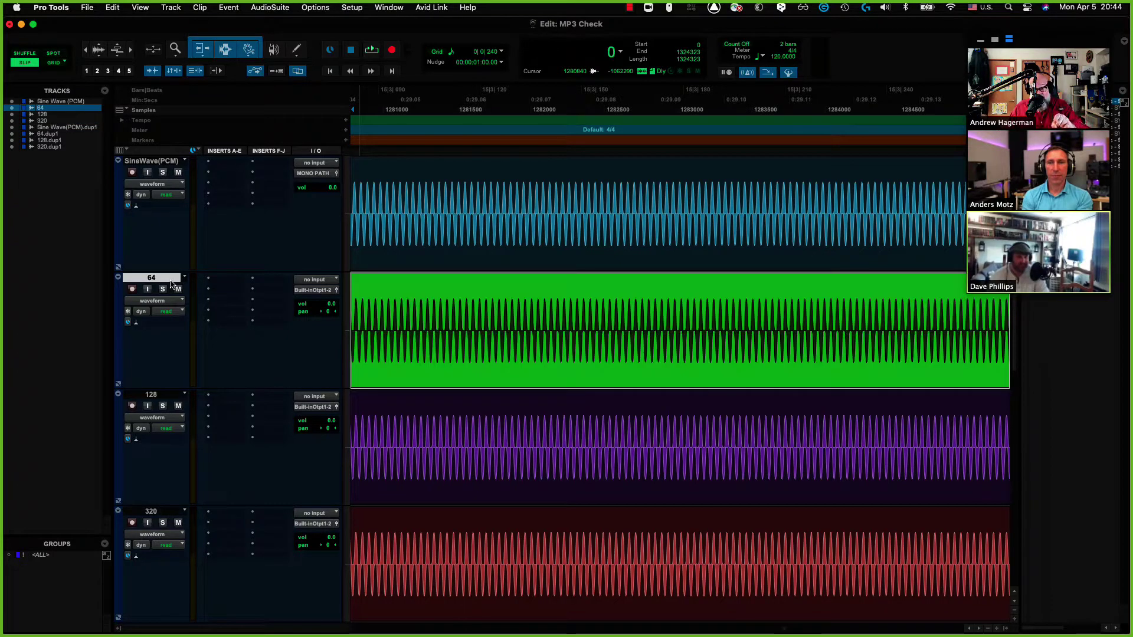
left_click(154, 395)
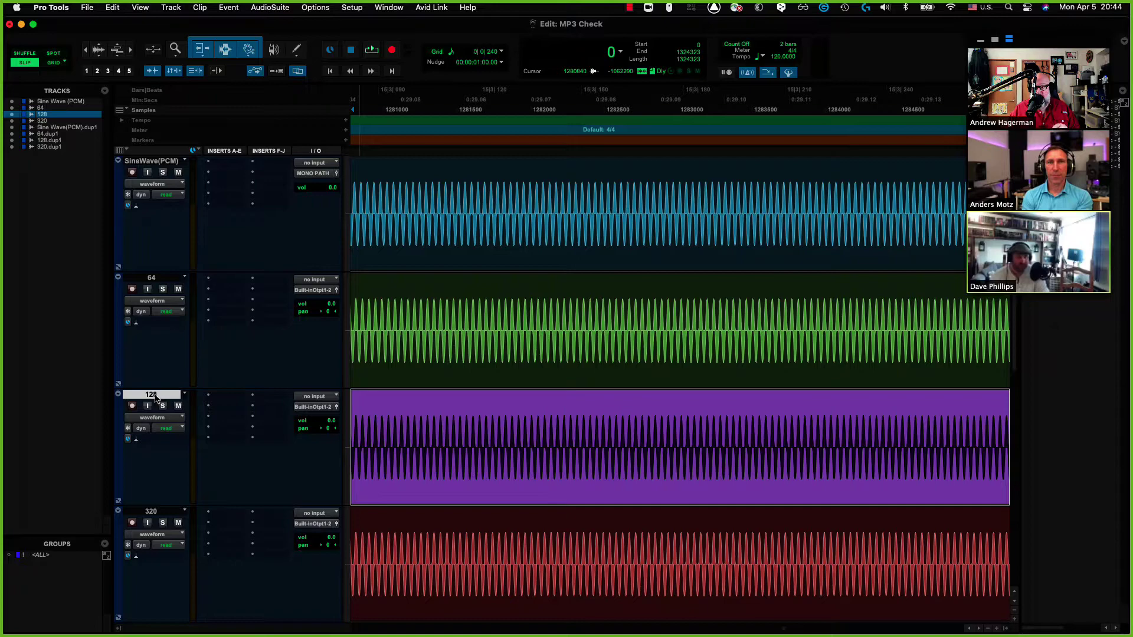
left_click(151, 513)
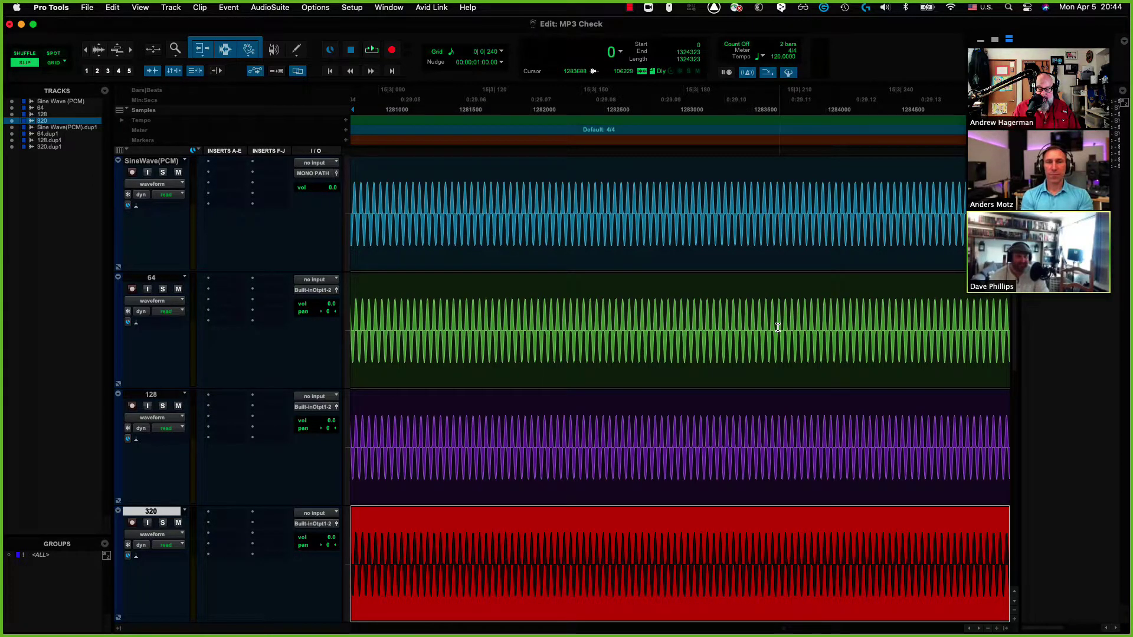
Step: Return to the session start and select the 64 track's silent lead-in up to its onset
key("Return")
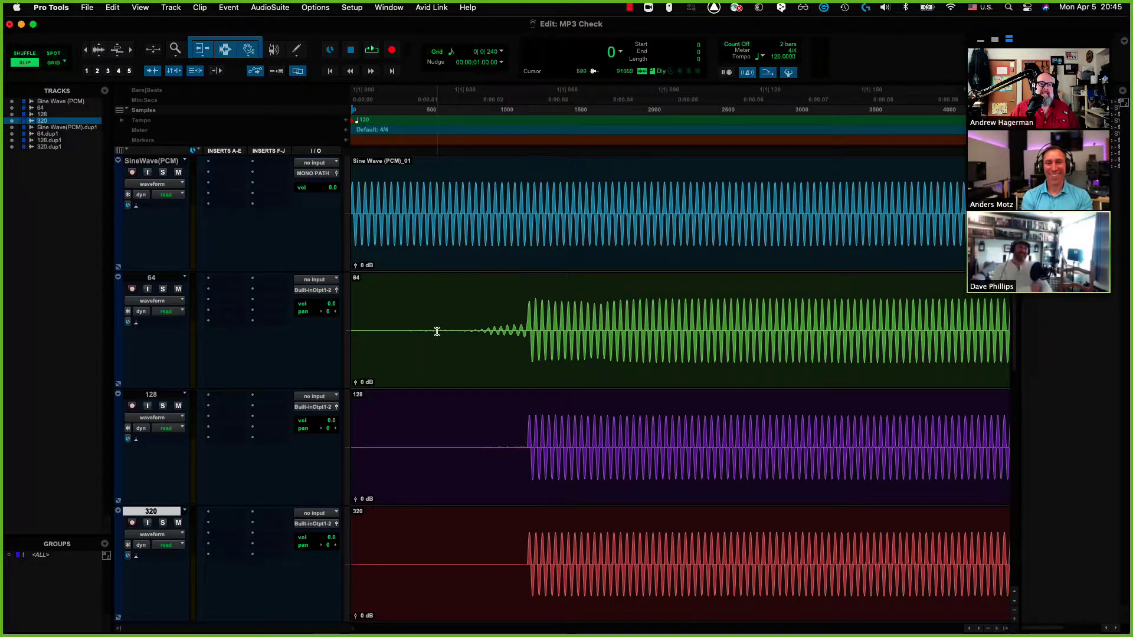
left_click_drag(522, 308, 337, 305)
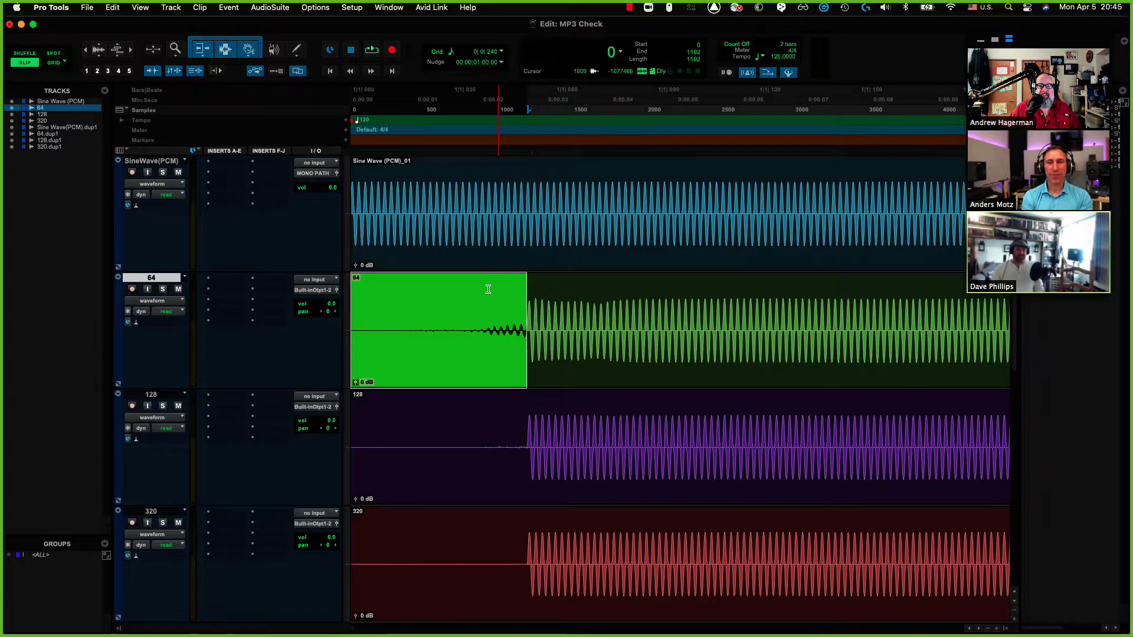
left_click(467, 322)
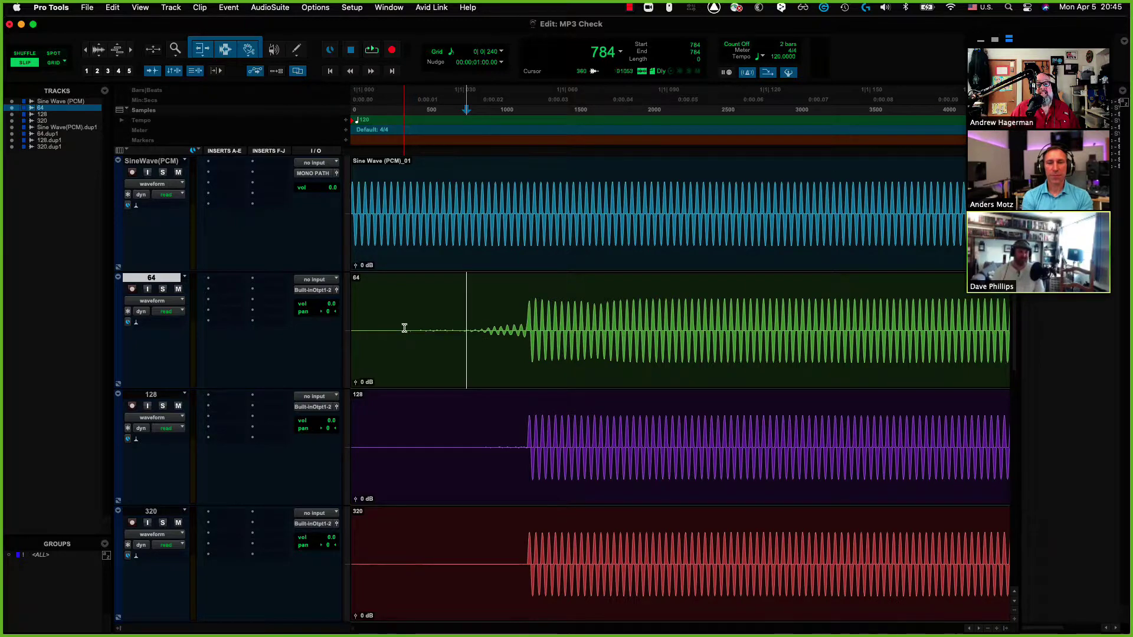
left_click_drag(412, 330, 482, 325)
left_click(498, 337, "shift")
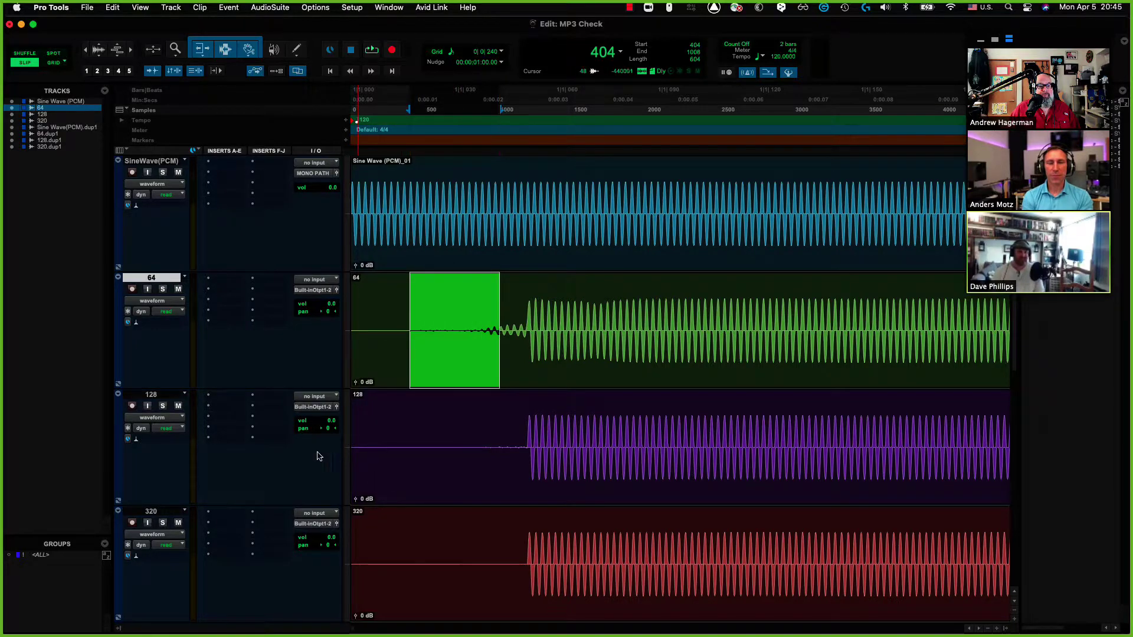
Step: Extend the lead-in selection to the 128 and 320 tracks and mark the 320 onset
left_click(149, 395)
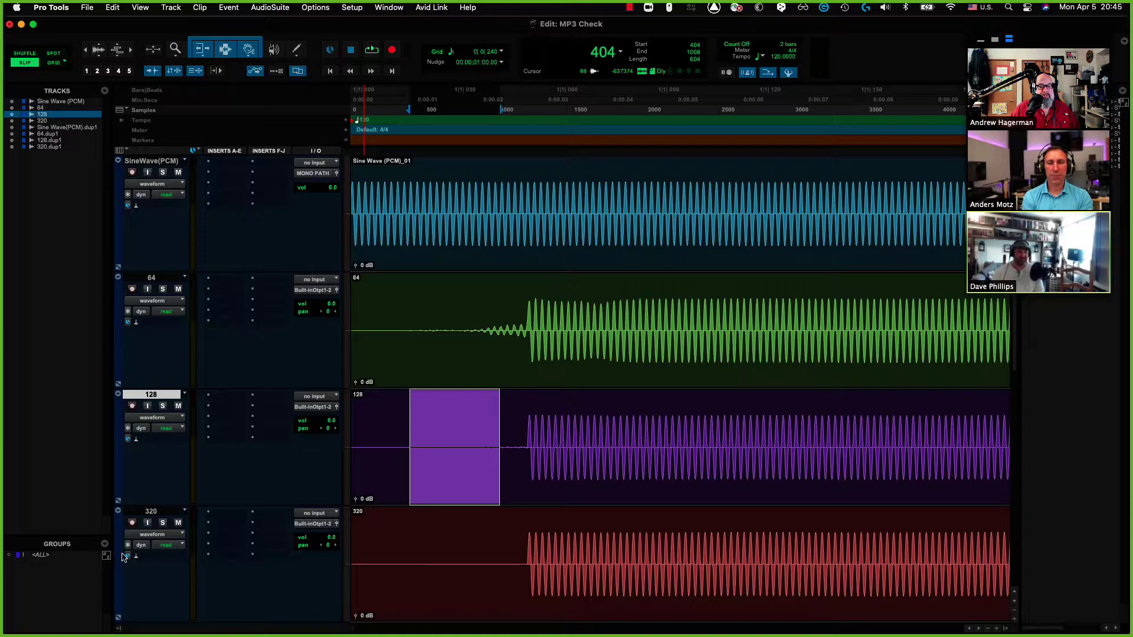
left_click(161, 513)
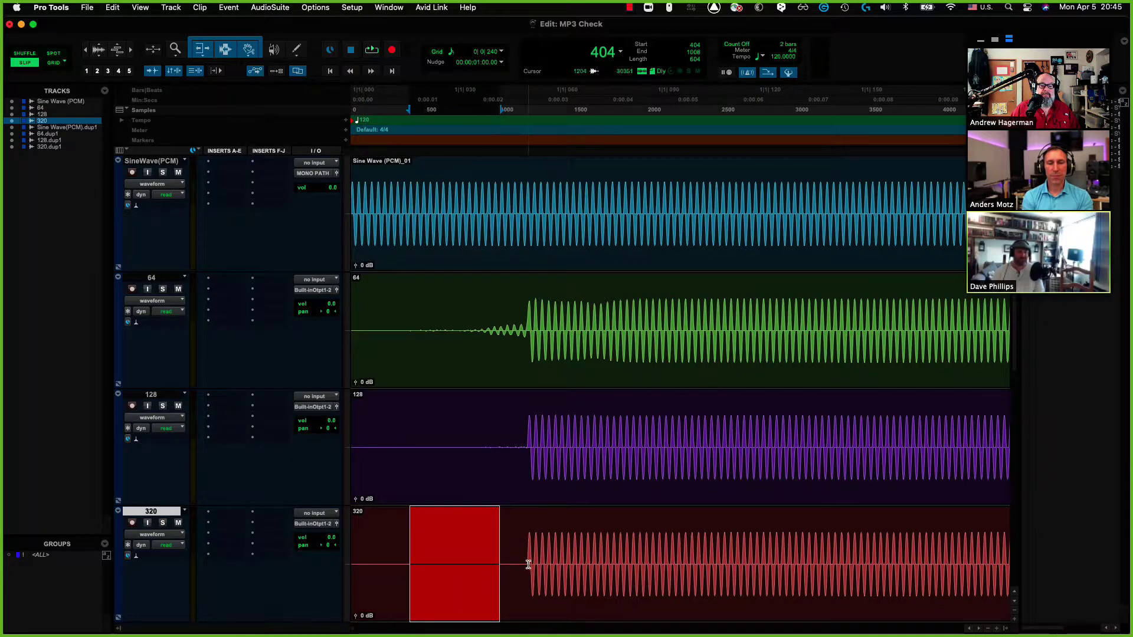
left_click_drag(528, 564, 343, 551)
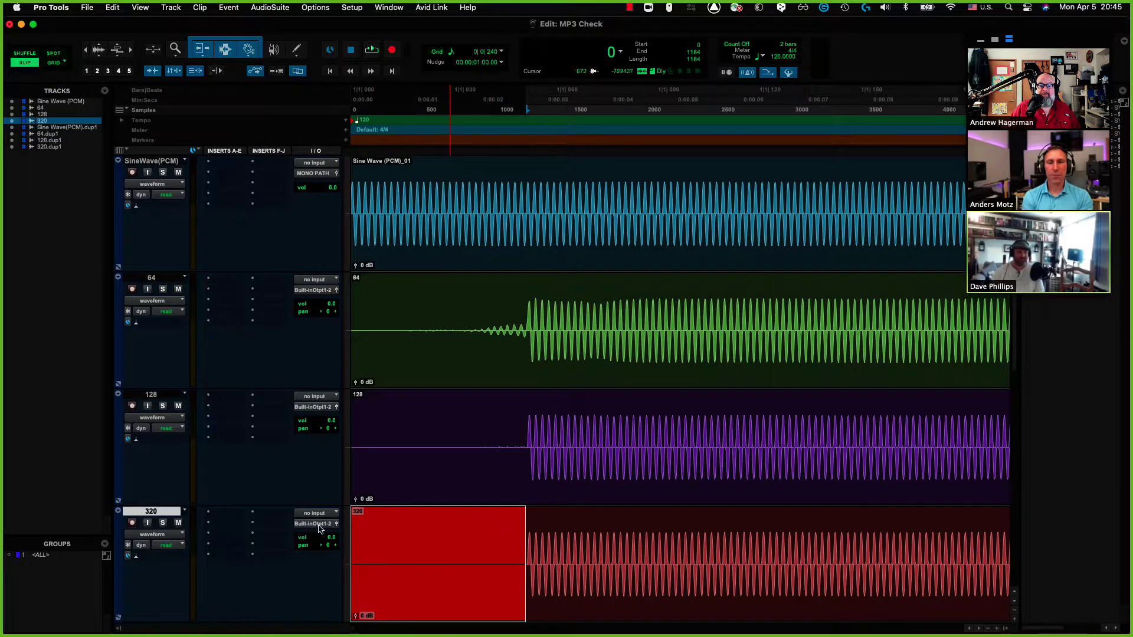
double_click(558, 566)
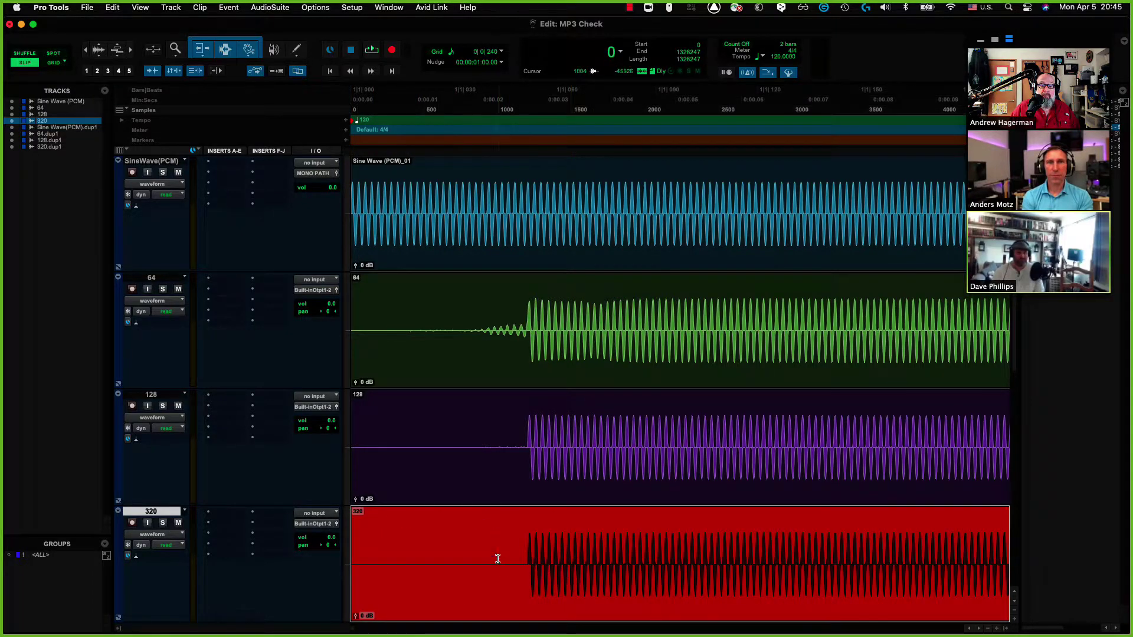
left_click(511, 544)
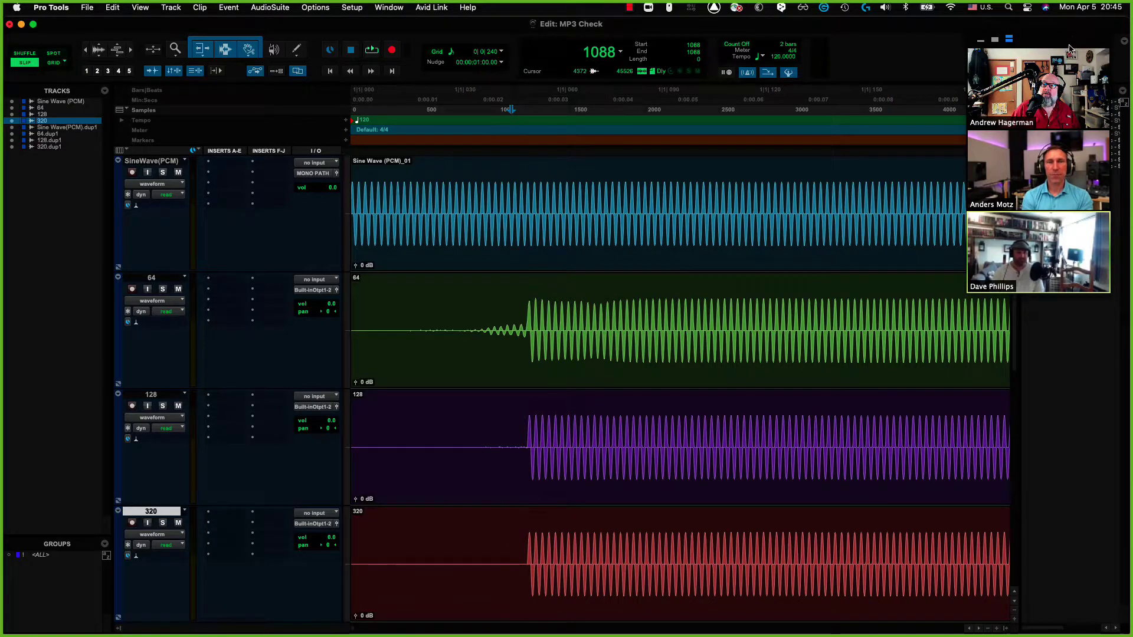
Step: Enlarge waveform height to expose low-level ripple near the session start
left_click_drag(983, 42, 1005, 81)
left_click(1018, 80)
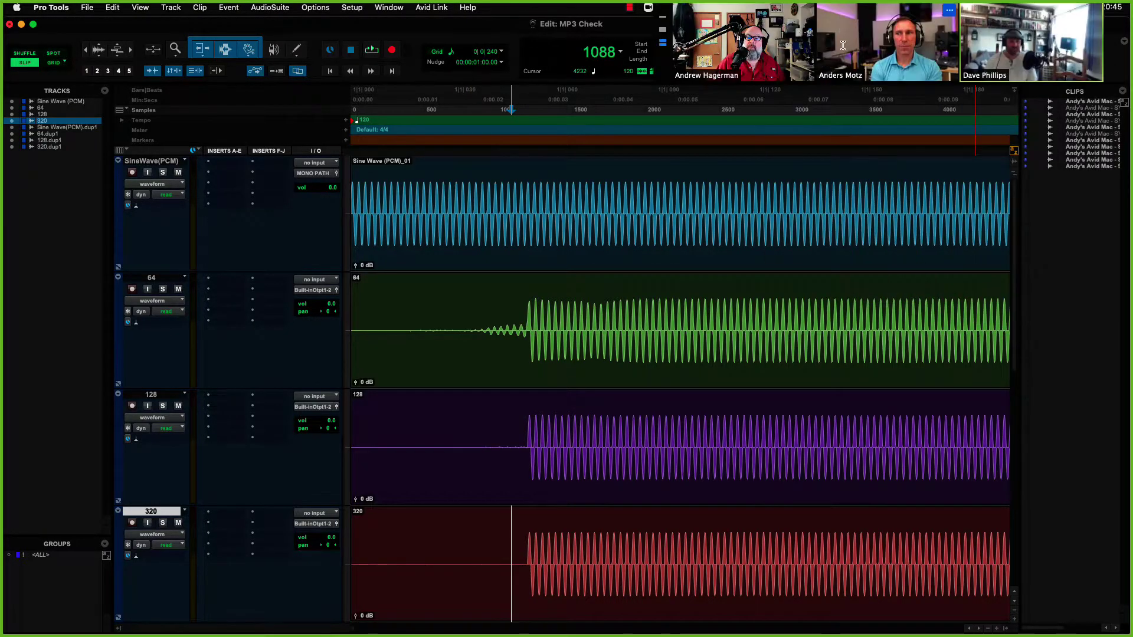
key("super+alt+bracketright")
key("super+alt+bracketright")
key("super+alt+bracketright")
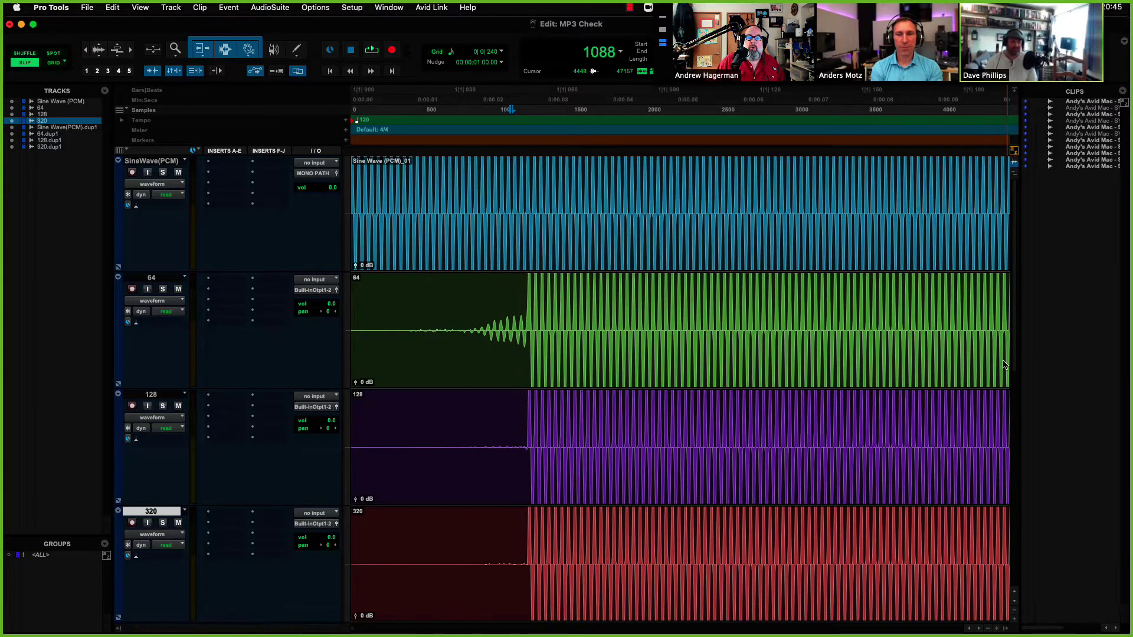
left_click(386, 361)
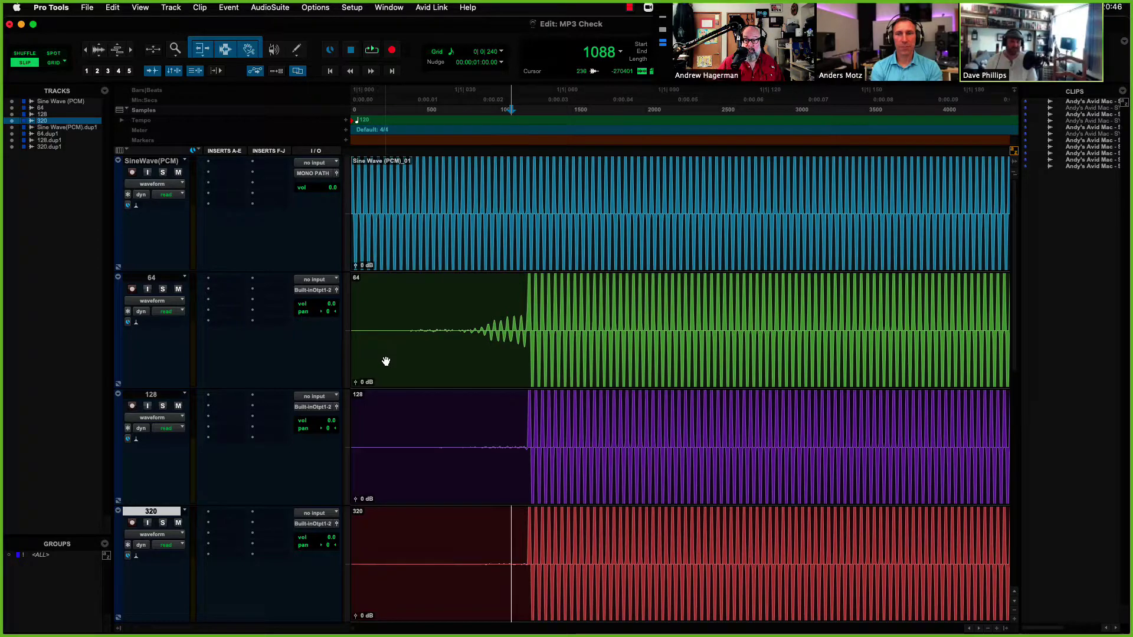
Step: Select the pre-onset spans on the 320, 64 and 128 tracks
left_click_drag(627, 524, 702, 532)
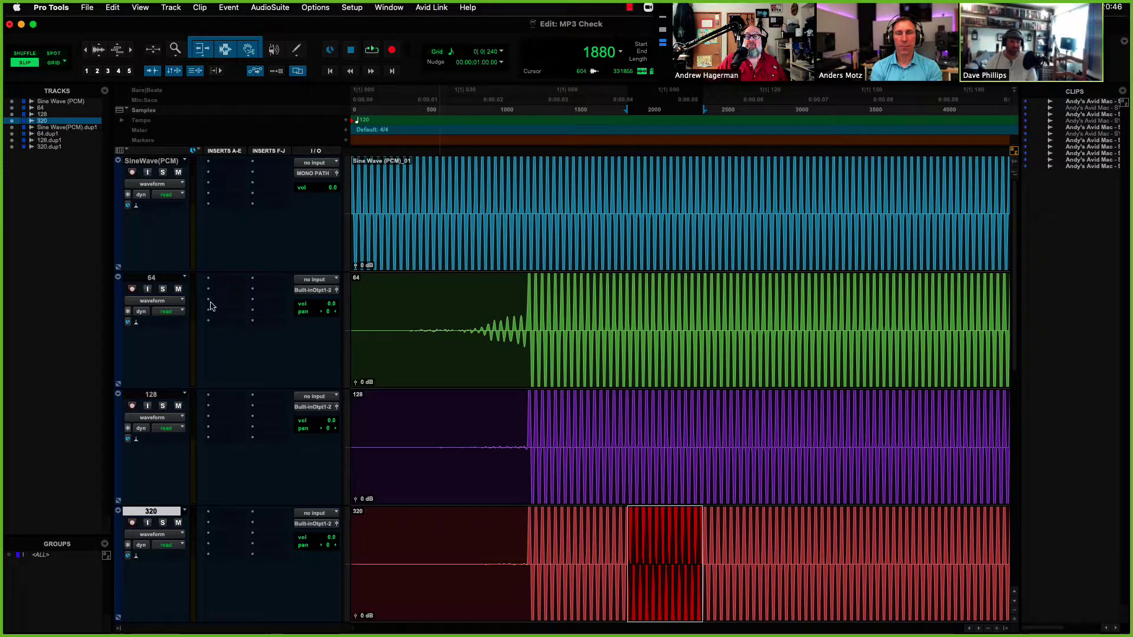
left_click_drag(522, 313, 493, 331)
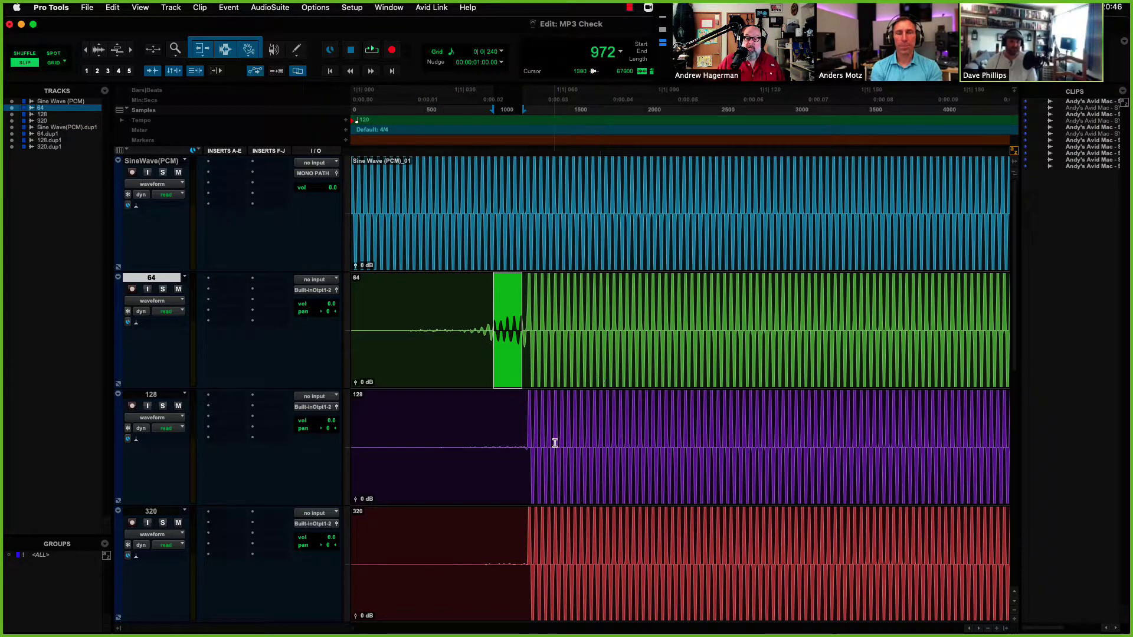
left_click_drag(515, 438, 364, 443)
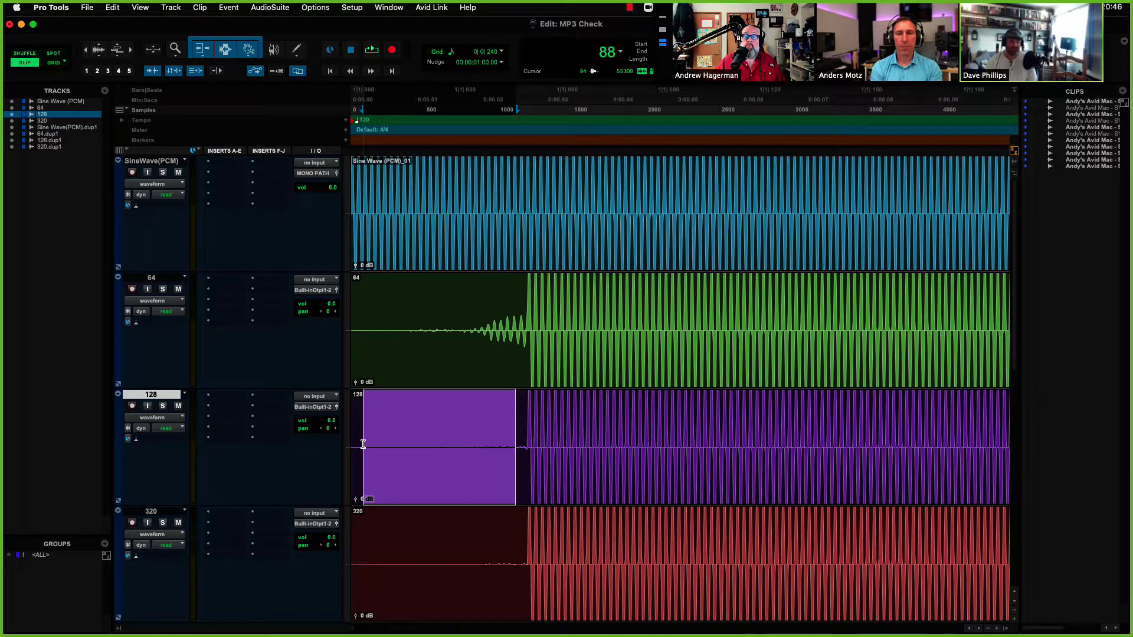
scroll(480, 352, "down", 1)
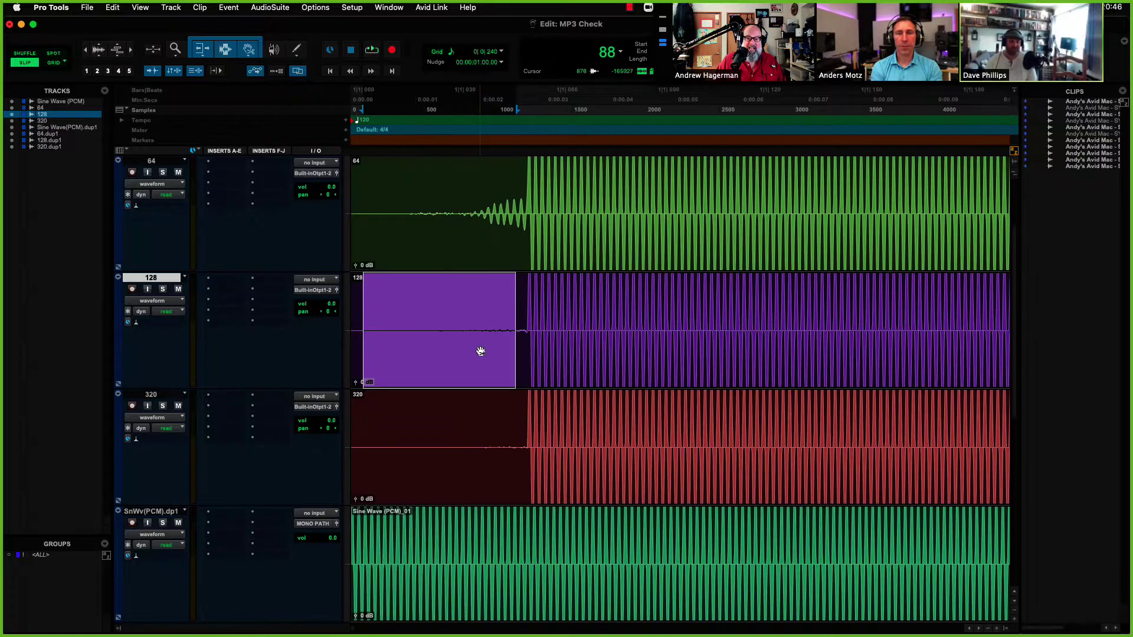
scroll(480, 352, "up", 1)
Step: Zoom out twice and move to the Sine Wave clip's end to compare decode endings
key("r")
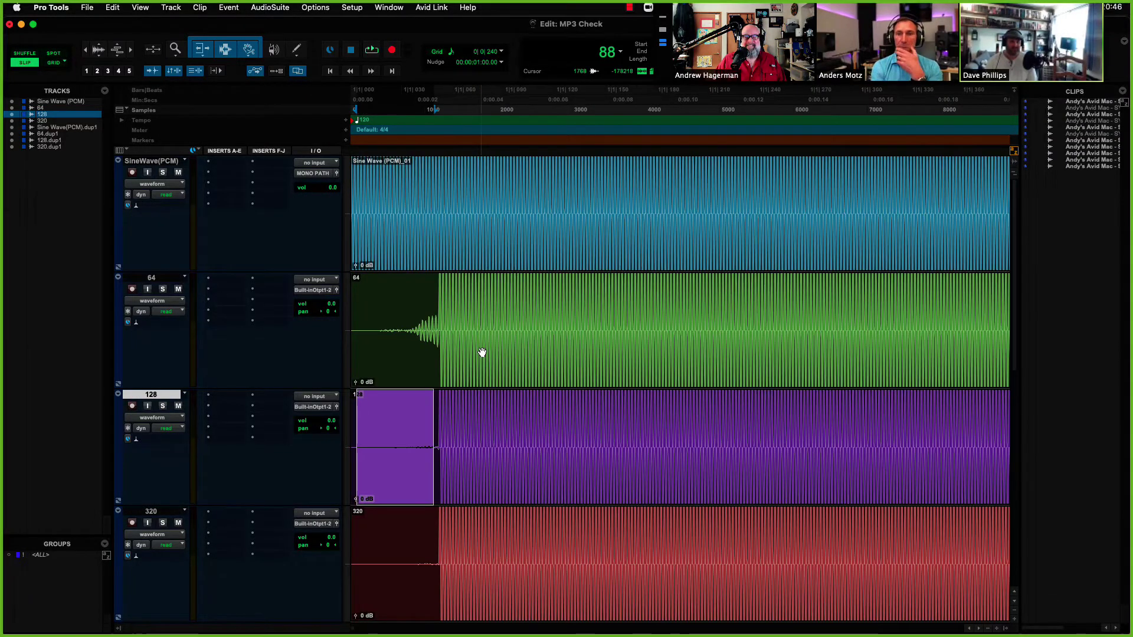
key("r")
left_click(559, 183)
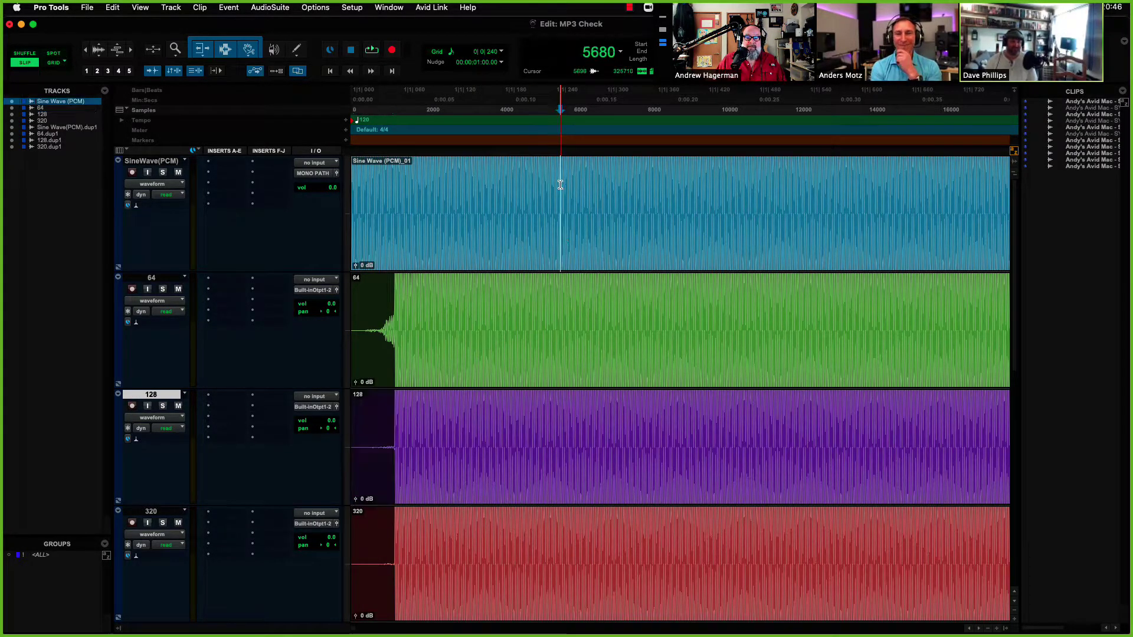
key("Tab")
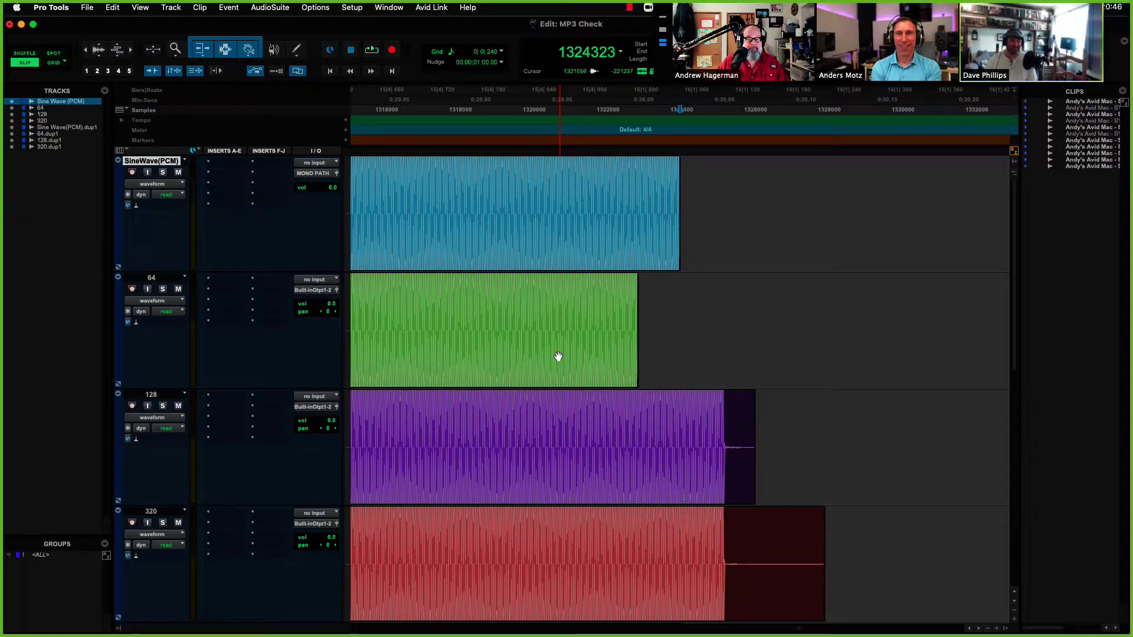
Step: Select the trailing silence of the 128 and 320 clips, then the whole 64 kbps clip
left_click(727, 413)
left_click_drag(727, 413, 849, 615)
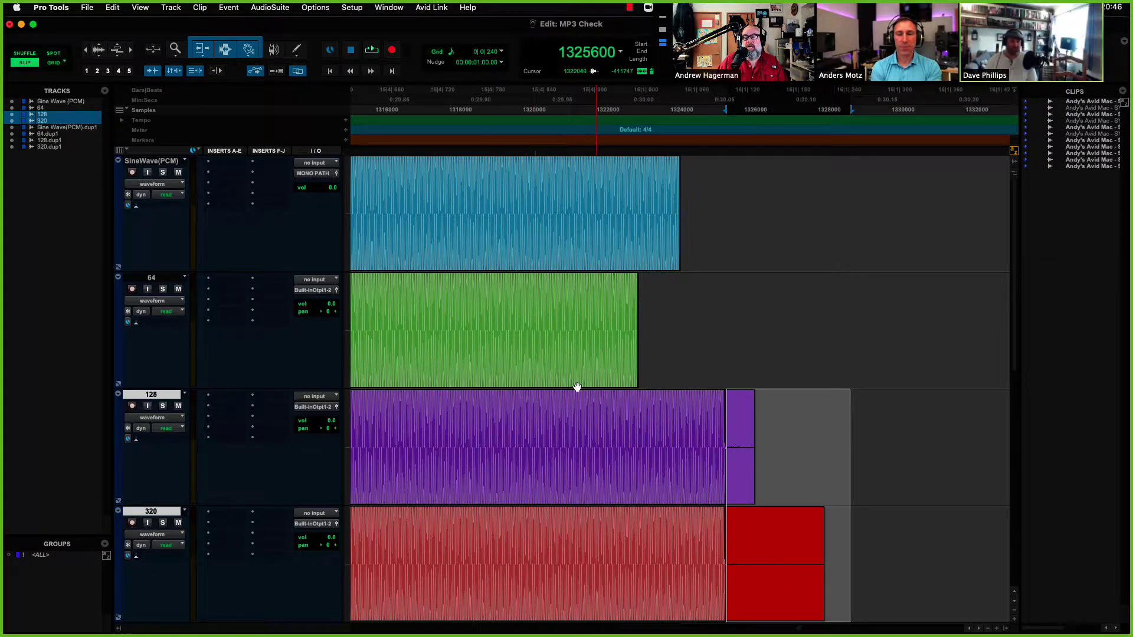
left_click(526, 364)
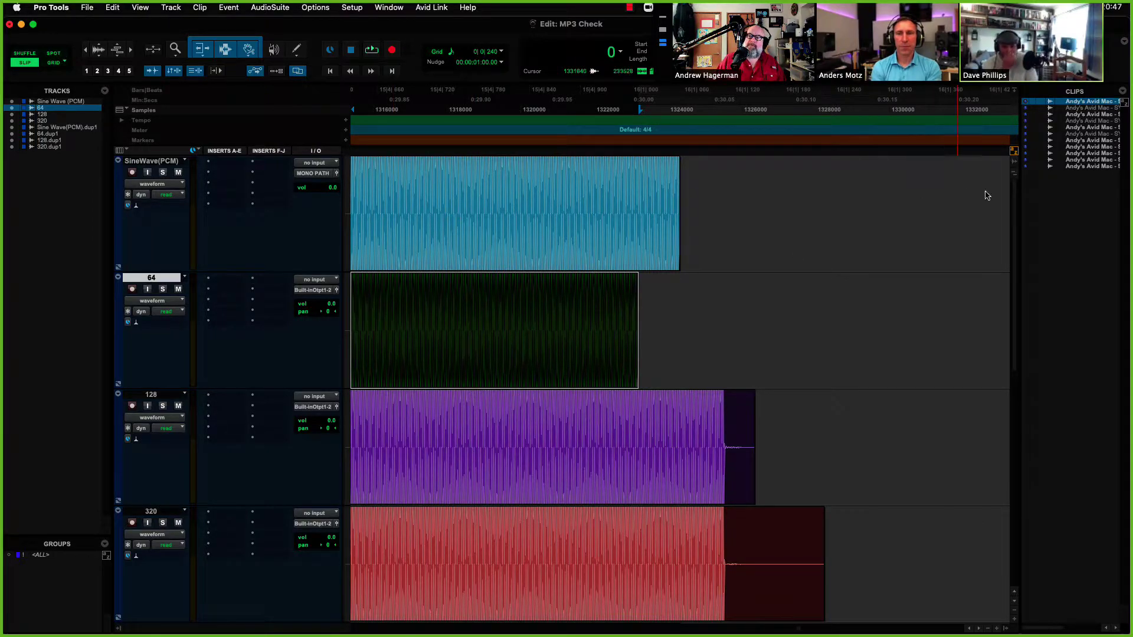
scroll(583, 411, "down", 2)
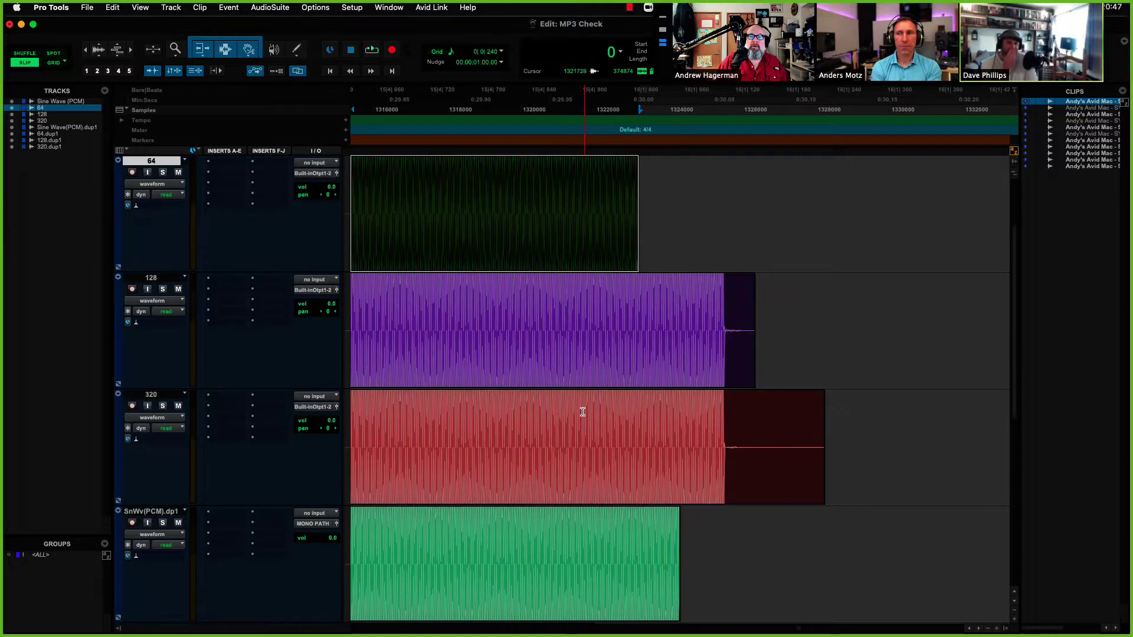
scroll(583, 412, "up", 2)
scroll(512, 403, "down", 10)
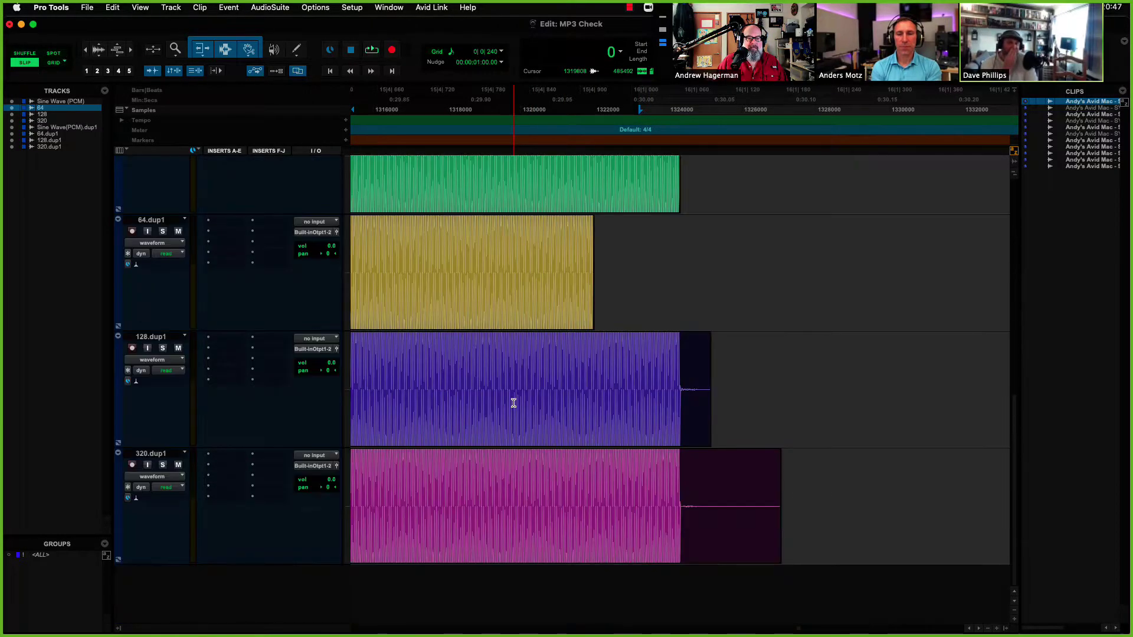
scroll(512, 403, "up", 2)
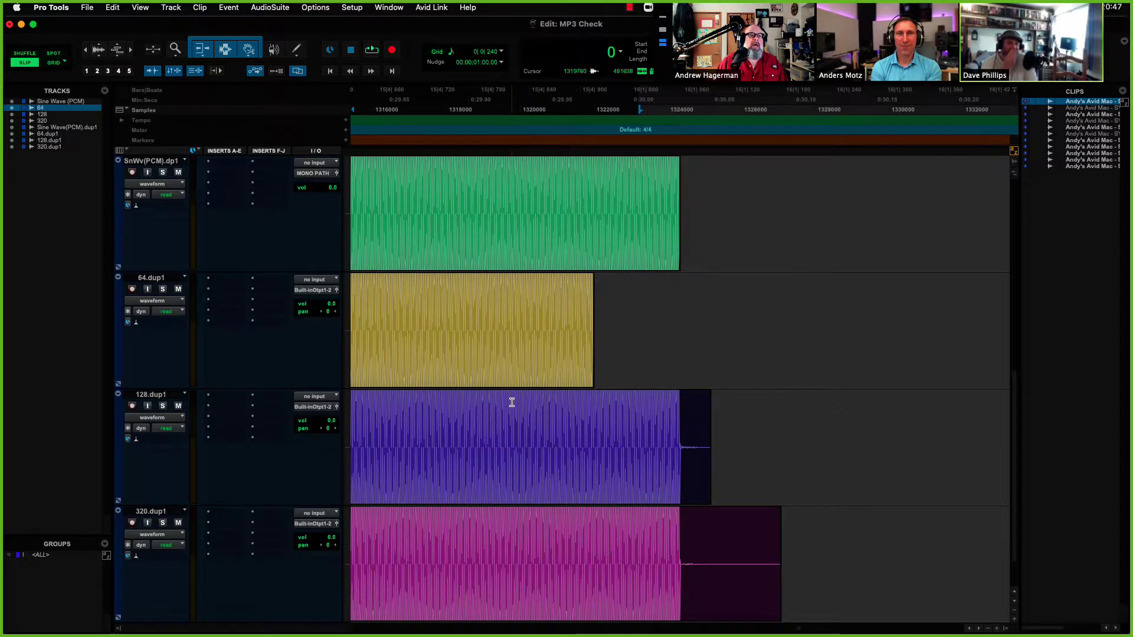
Step: Fit the duplicate tracks from session start, enlarge waveforms, and set edit points in PCM.dp1 and 128.dup1
key("alt+a")
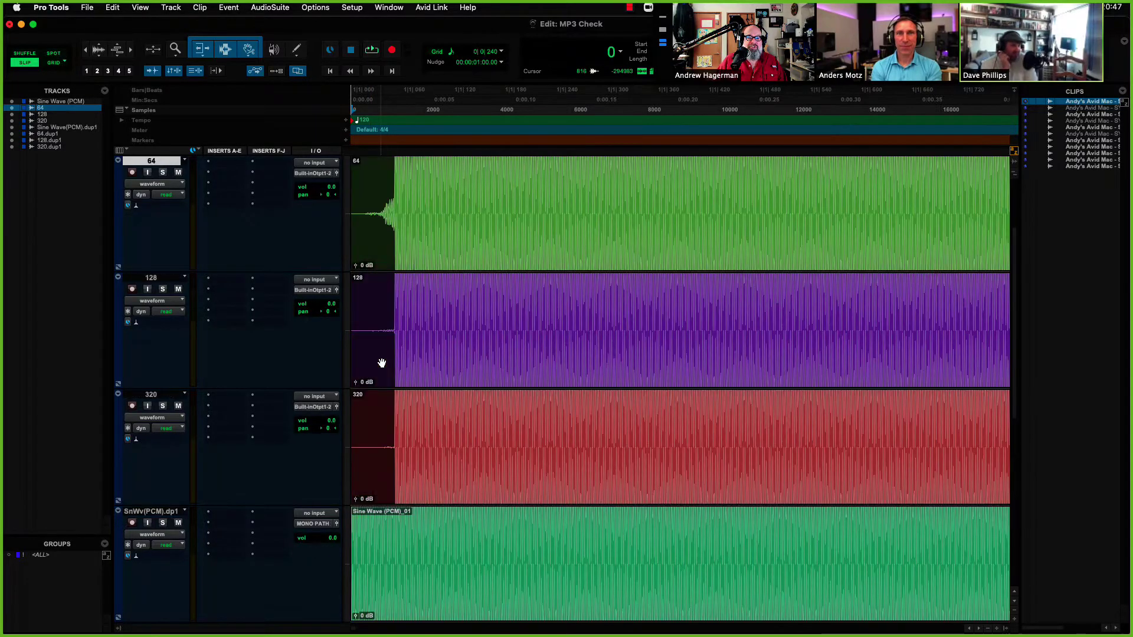
scroll(381, 363, "down", 5)
scroll(381, 363, "up", 1)
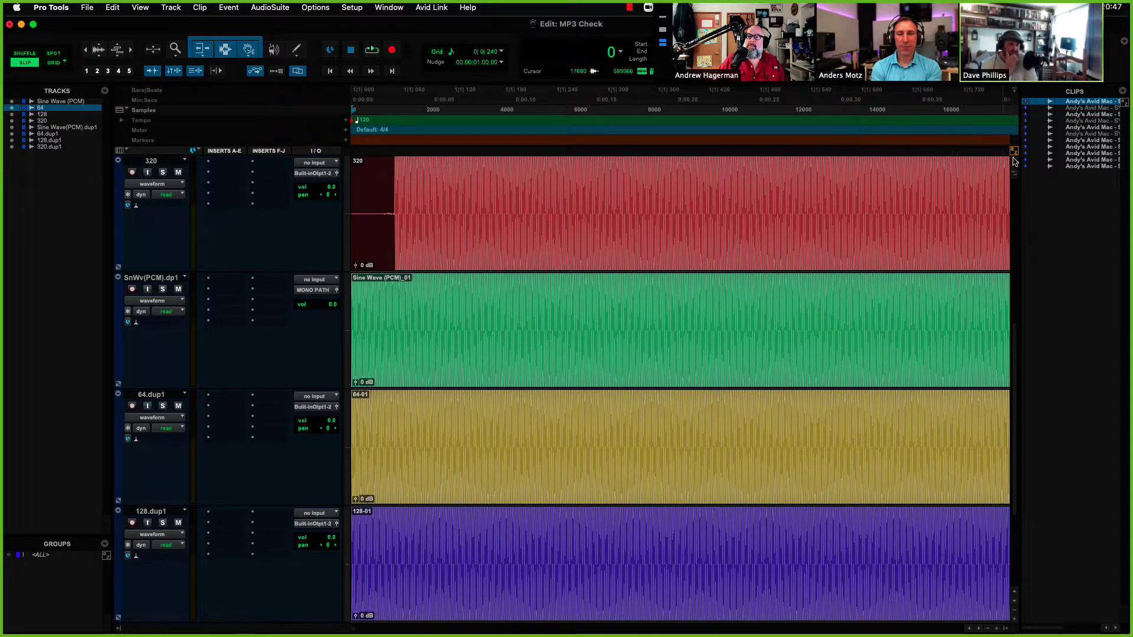
key("super+alt+bracketleft")
key("super+alt+bracketright")
key("super+alt+bracketright")
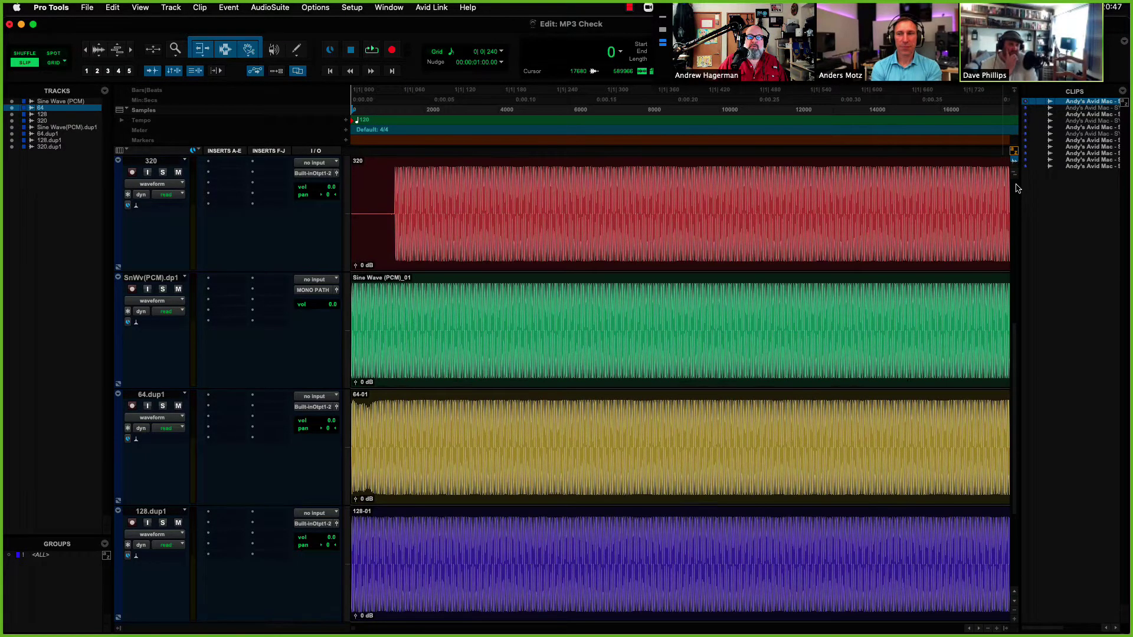
key("super+alt+bracketright")
scroll(402, 337, "down", 1)
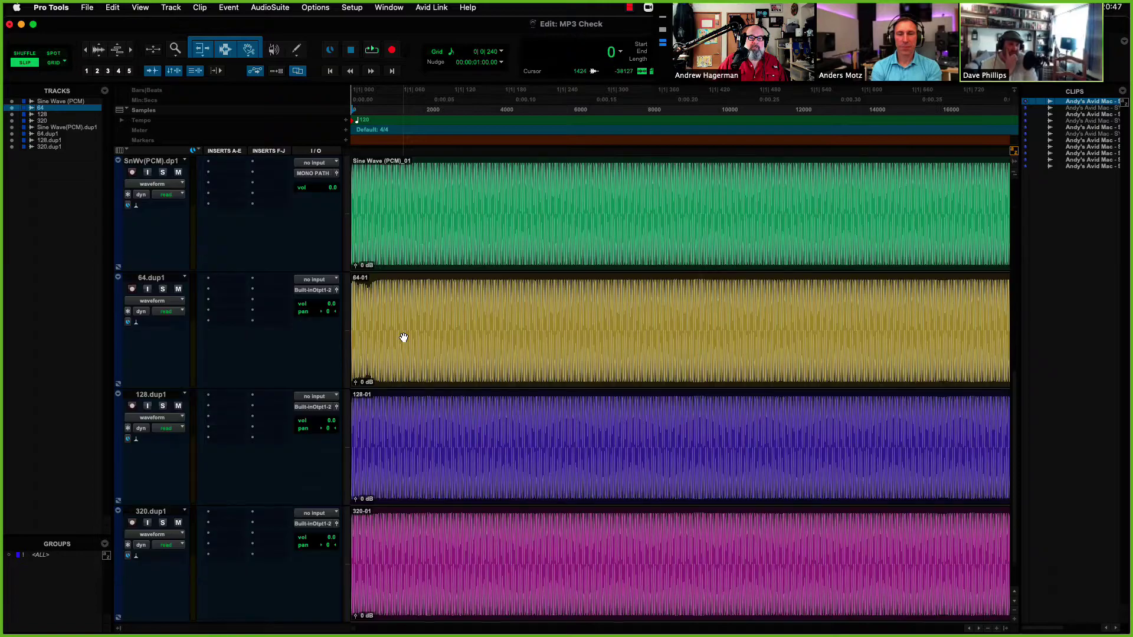
left_click(376, 188)
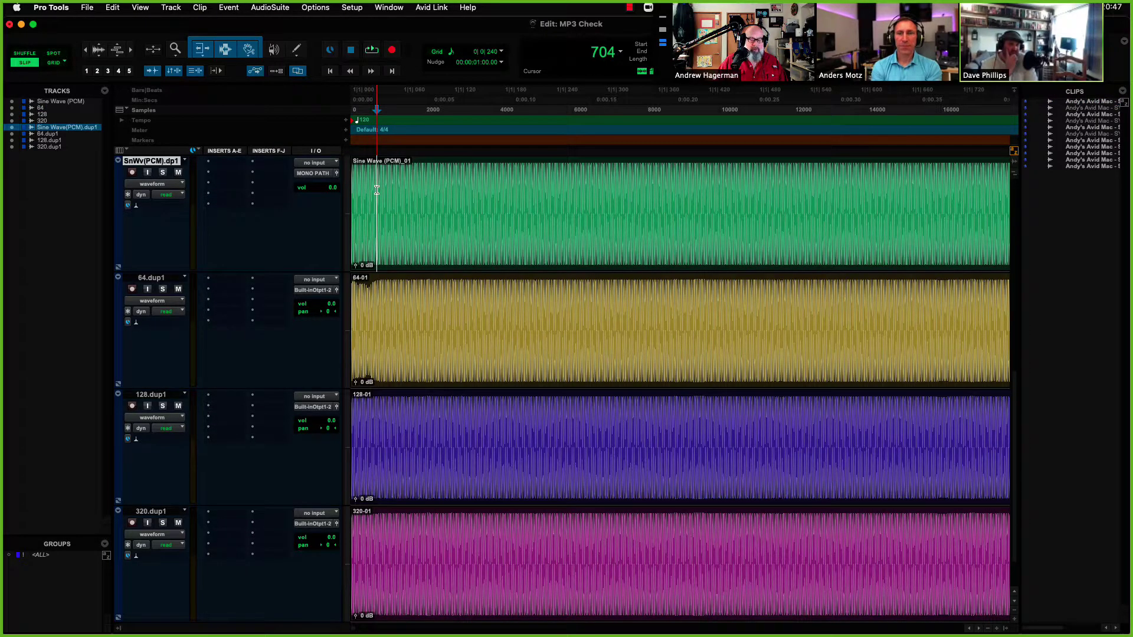
scroll(375, 188, "up", 1)
scroll(376, 188, "up", 1)
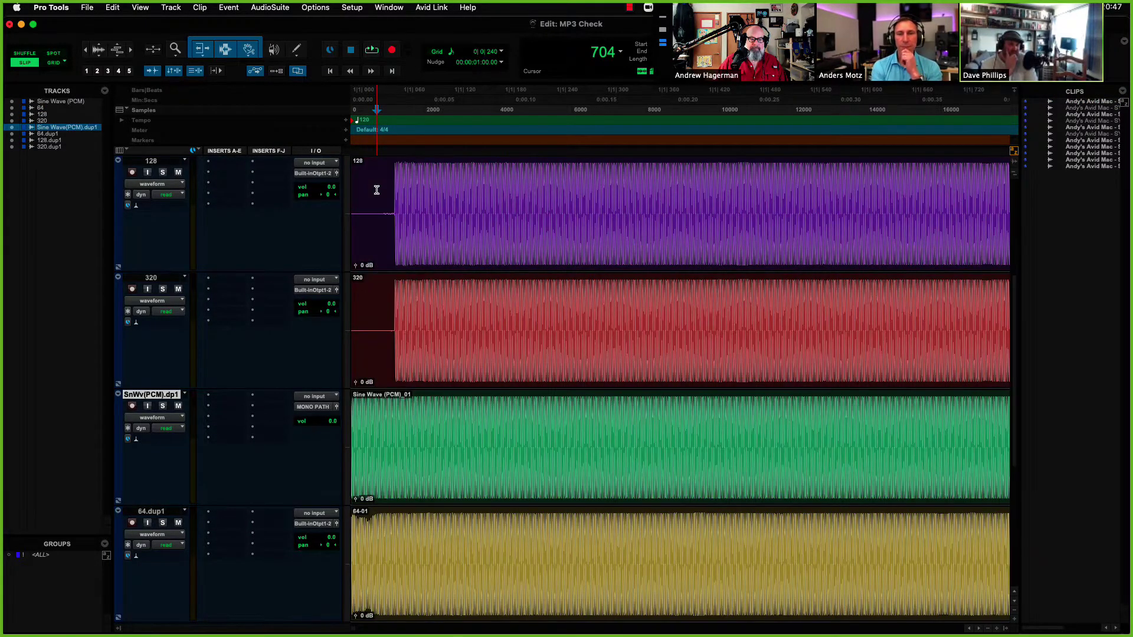
scroll(376, 189, "up", 1)
scroll(376, 203, "down", 2)
scroll(375, 205, "down", 1)
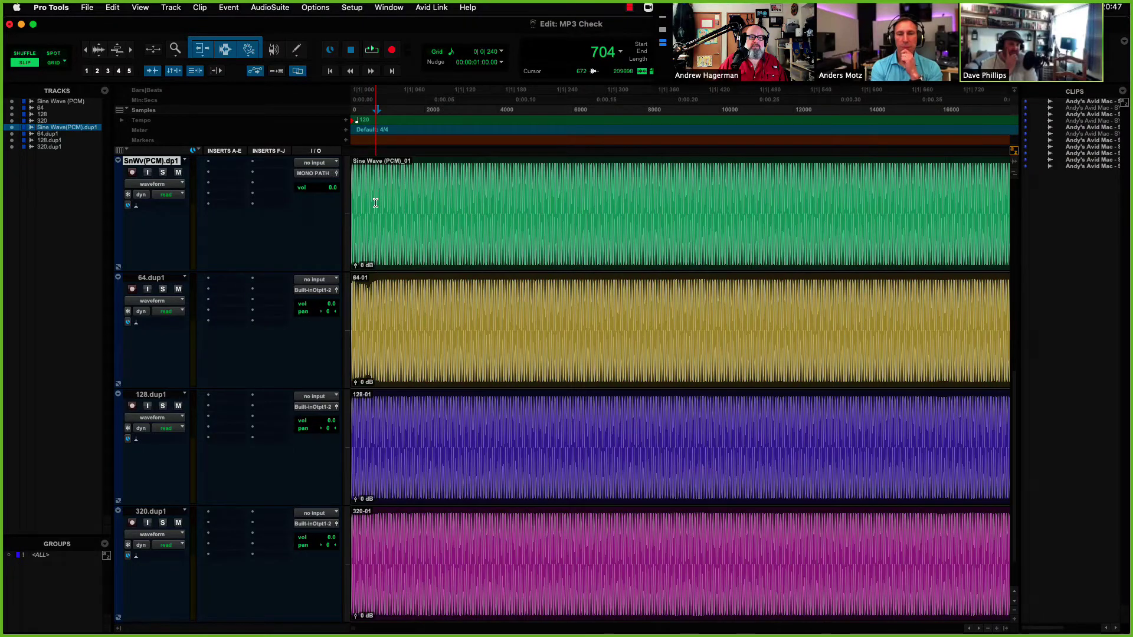
scroll(362, 232, "up", 1)
scroll(362, 232, "up", 1)
scroll(362, 230, "up", 1)
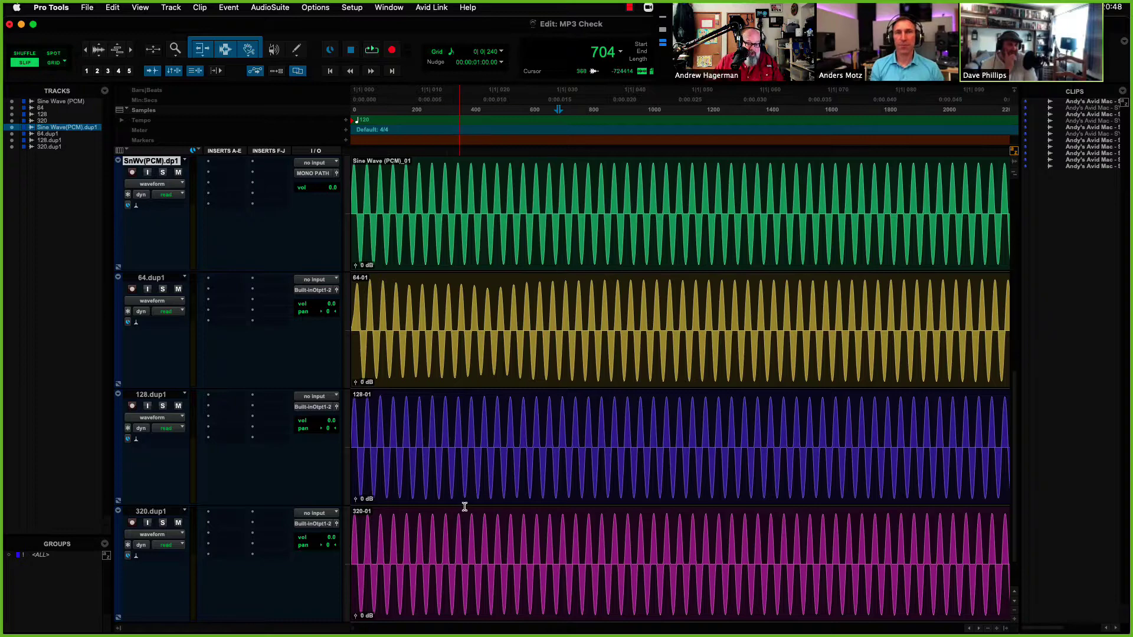
left_click(601, 435)
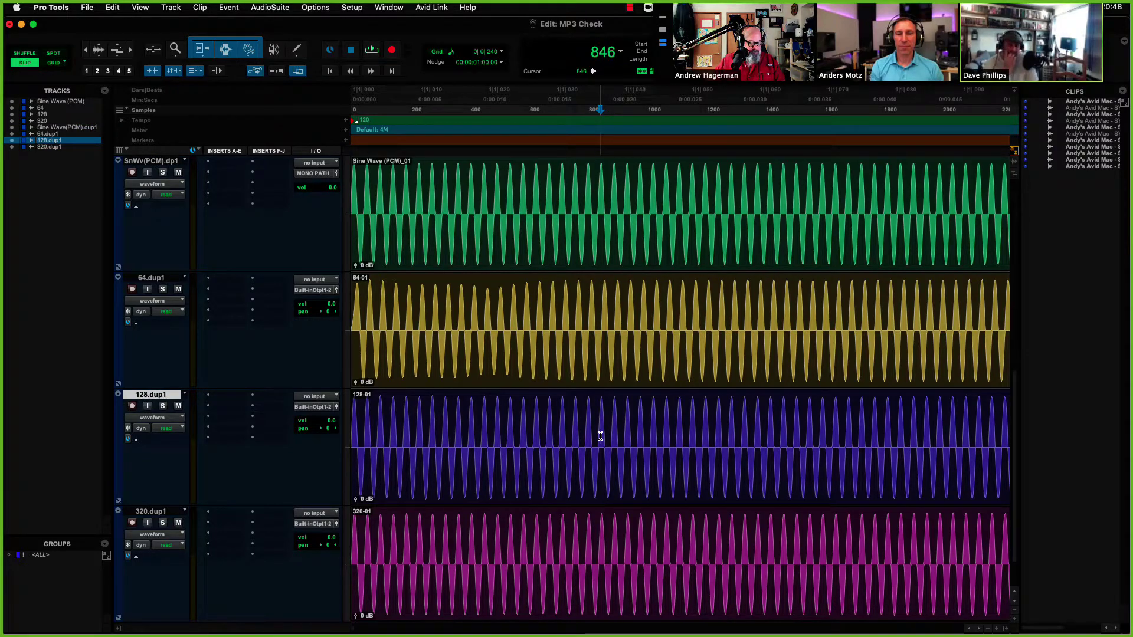
Step: Jump to the duplicate clips' endings and mark where the 128.dup1 audio stops
key("Tab")
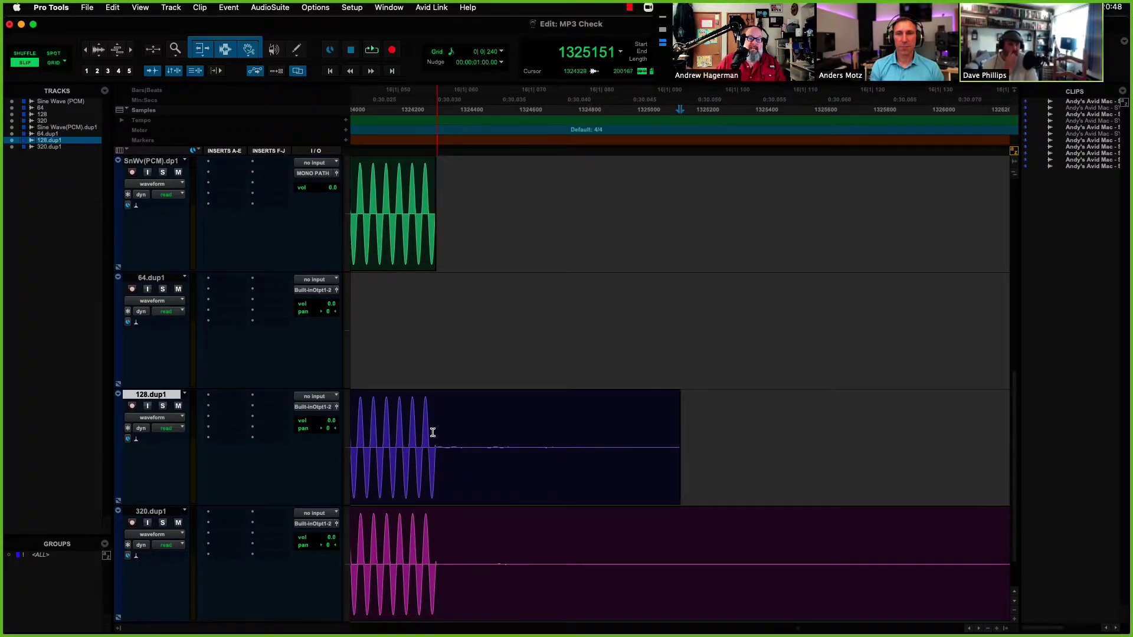
scroll(449, 370, "left", 5)
scroll(448, 369, "left", 5)
scroll(449, 369, "left", 5)
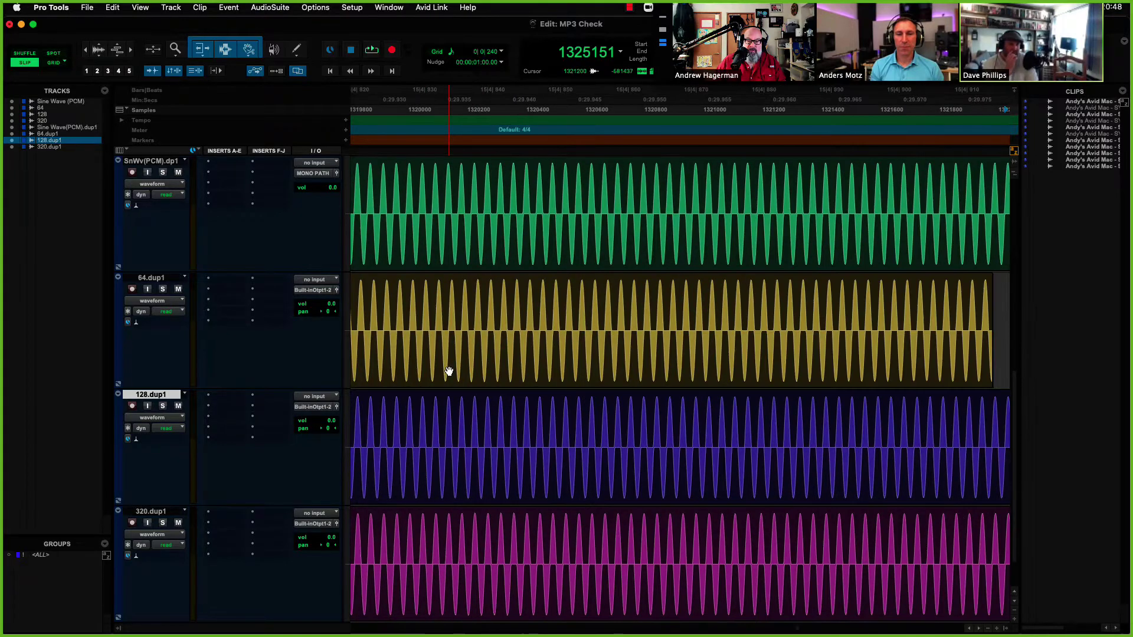
scroll(946, 362, "right", 10)
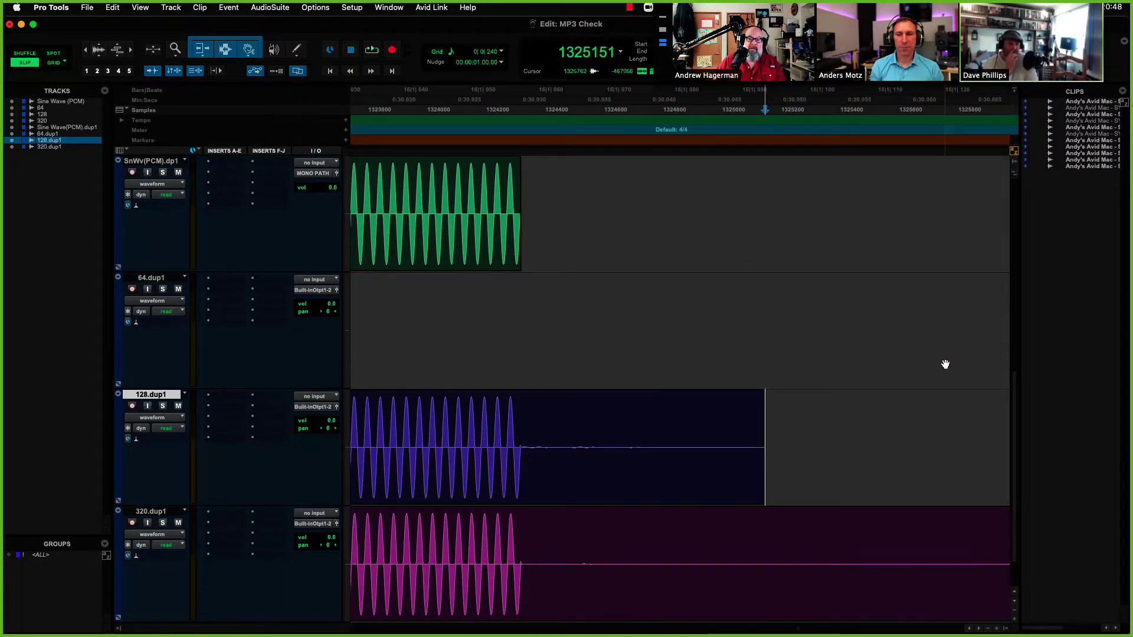
scroll(944, 362, "left", 2)
scroll(944, 363, "left", 1)
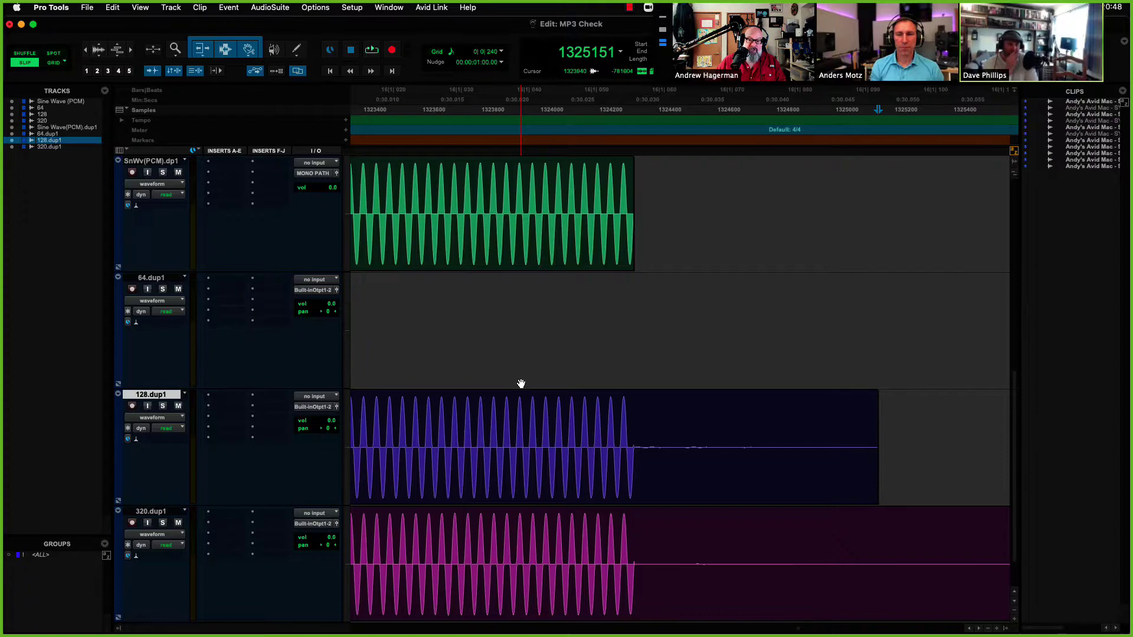
key("r")
key("r")
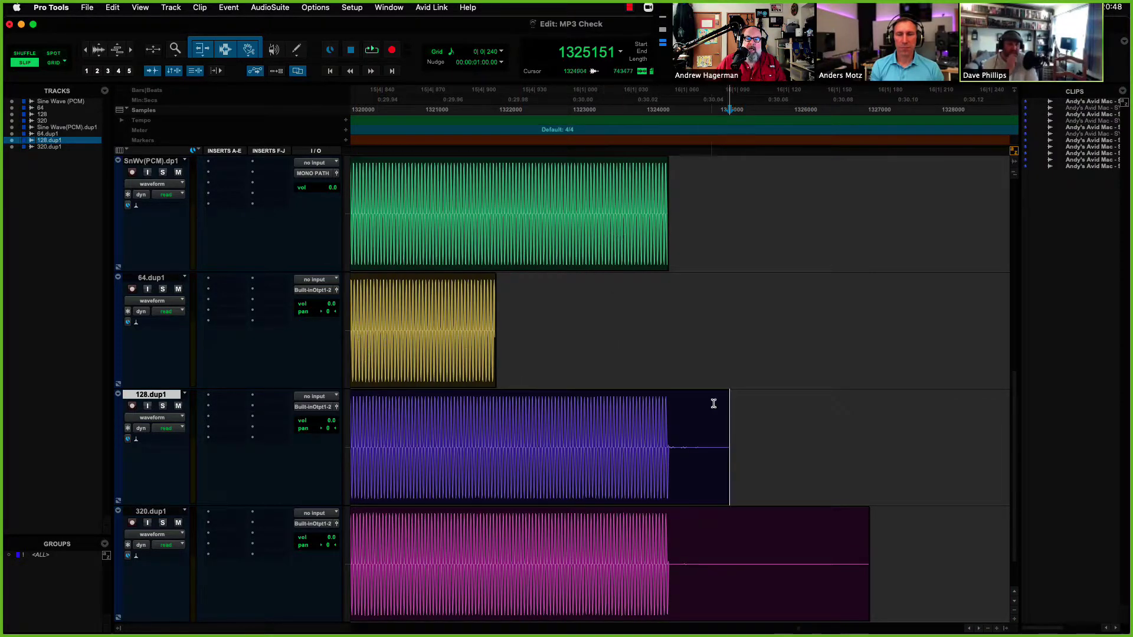
left_click(670, 415)
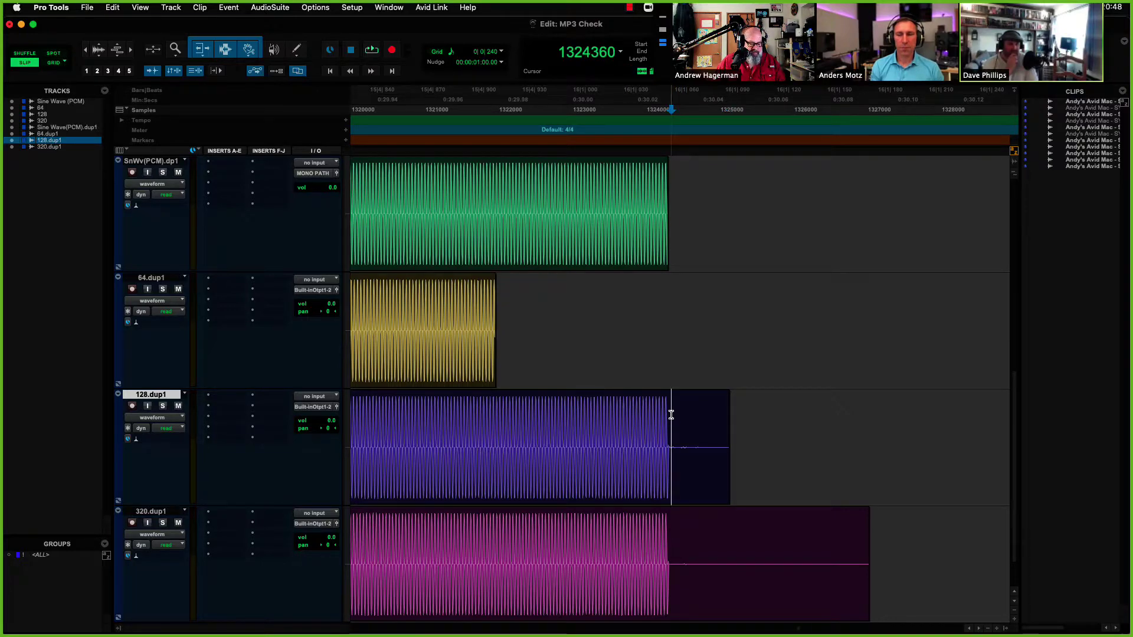
Step: Zoom into the clip ends and select the tail past the PCM end across 128, 64 and PCM
key("super+bracketright")
key("super+bracketright")
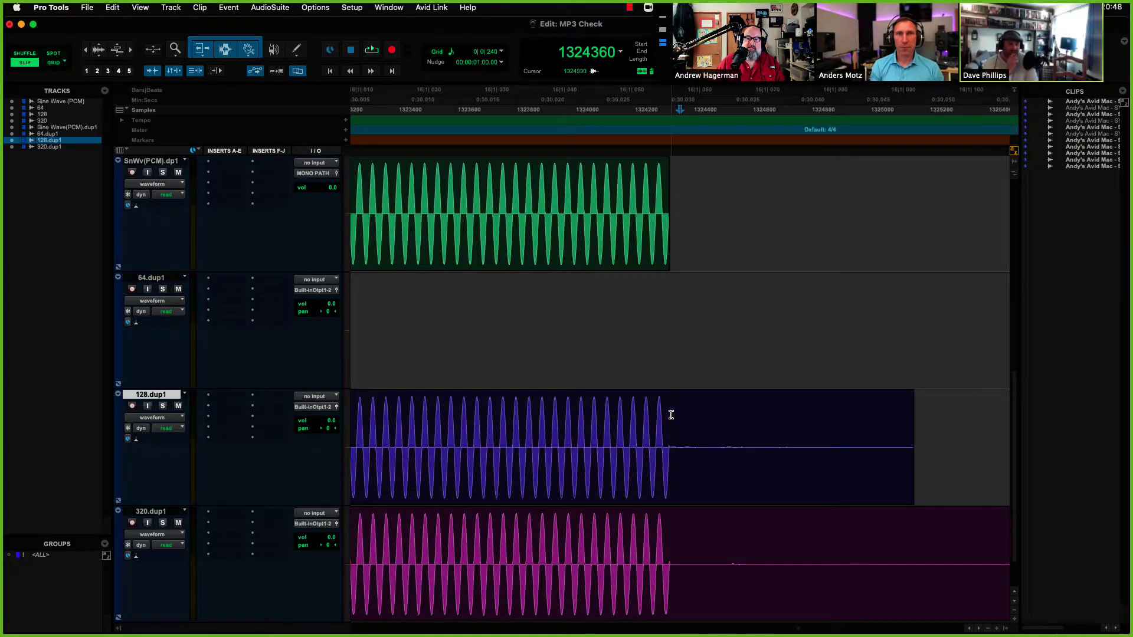
key("super+bracketright")
key("super+bracketleft")
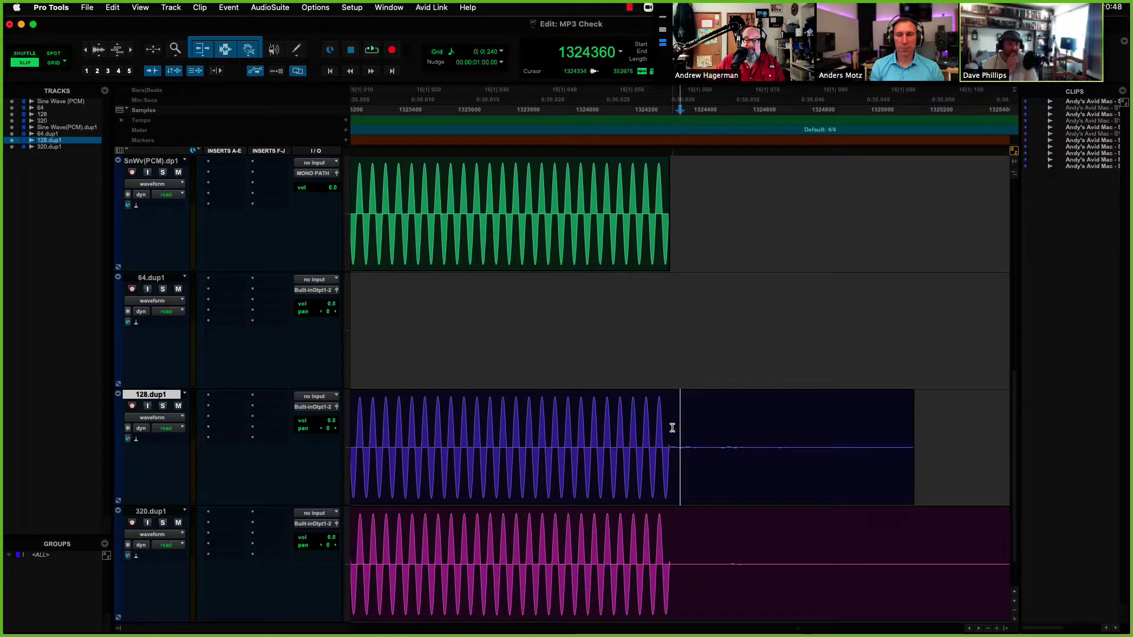
left_click(670, 426)
left_click_drag(671, 427, 725, 228)
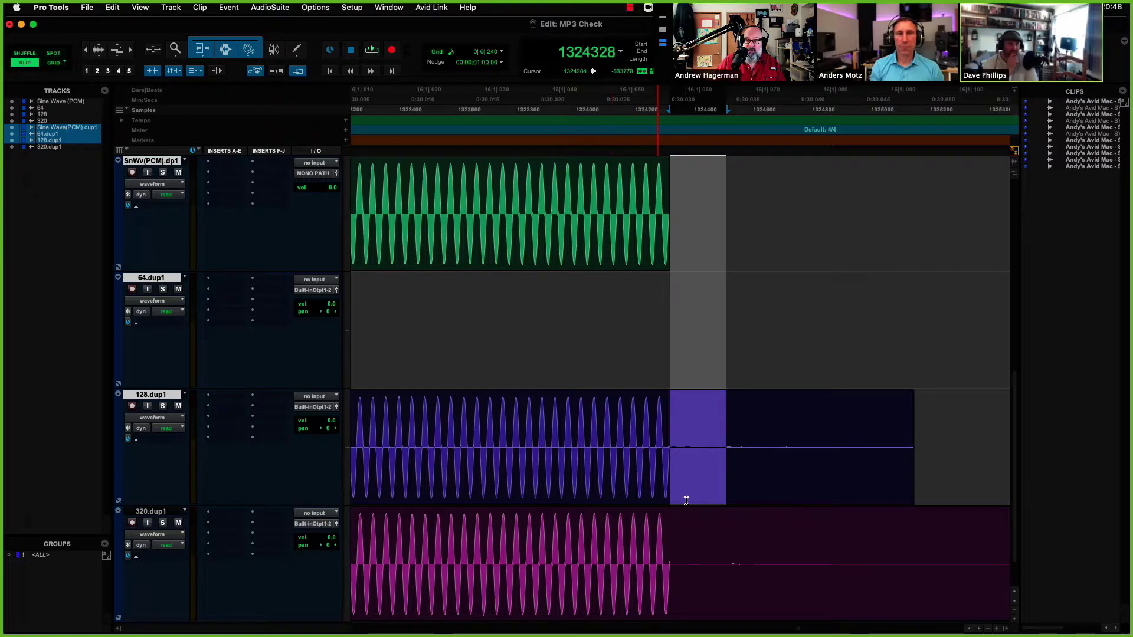
scroll(847, 573, "right", 2)
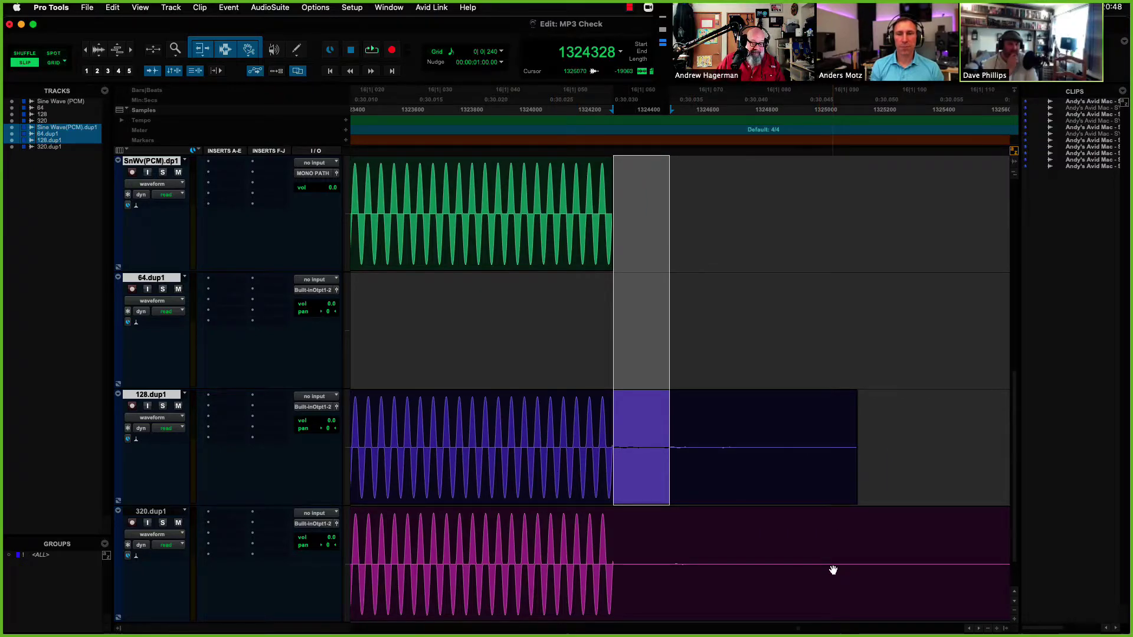
key("r")
key("r")
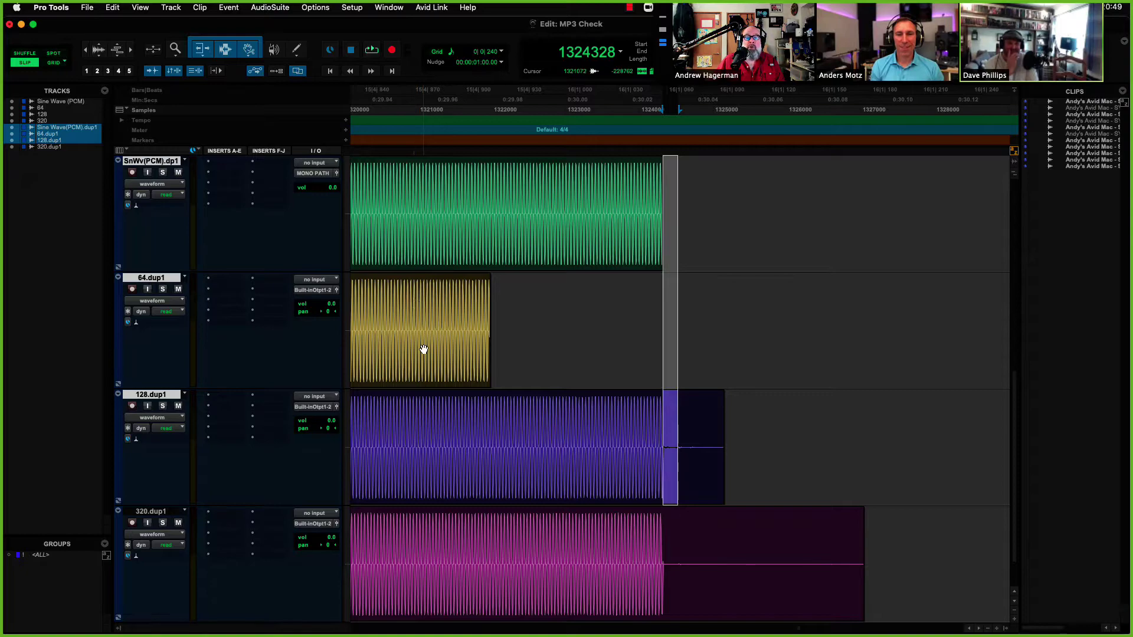
scroll(422, 349, "left", 2)
scroll(423, 350, "left", 8)
scroll(425, 351, "left", 1)
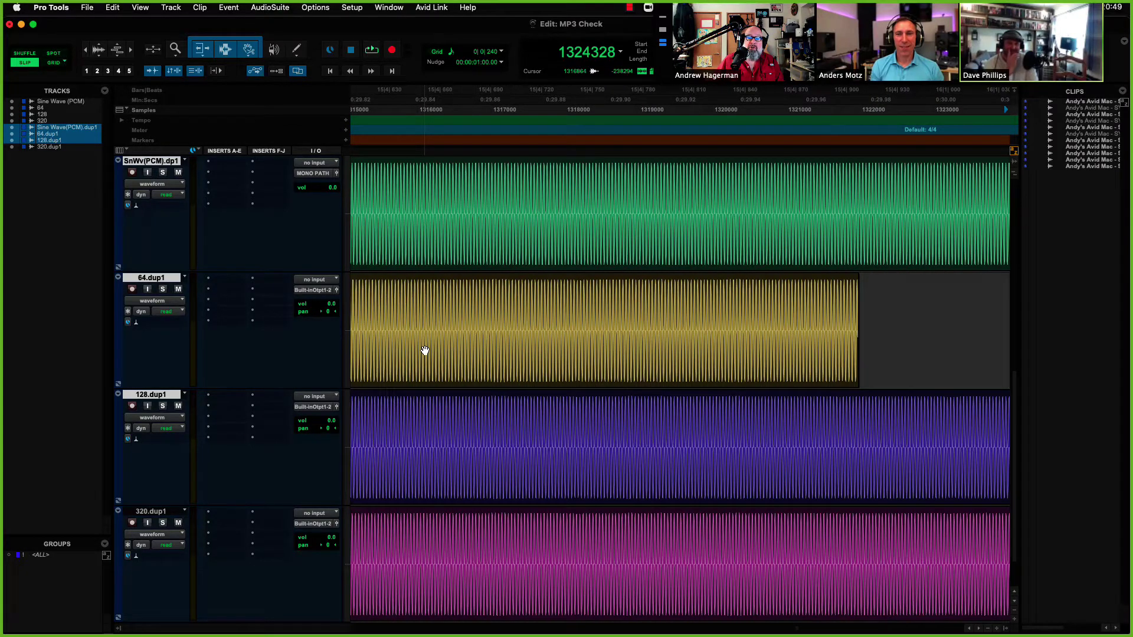
Step: Extend an insertion point from the PCM track across all tracks and zoom into individual cycles
left_click(437, 197)
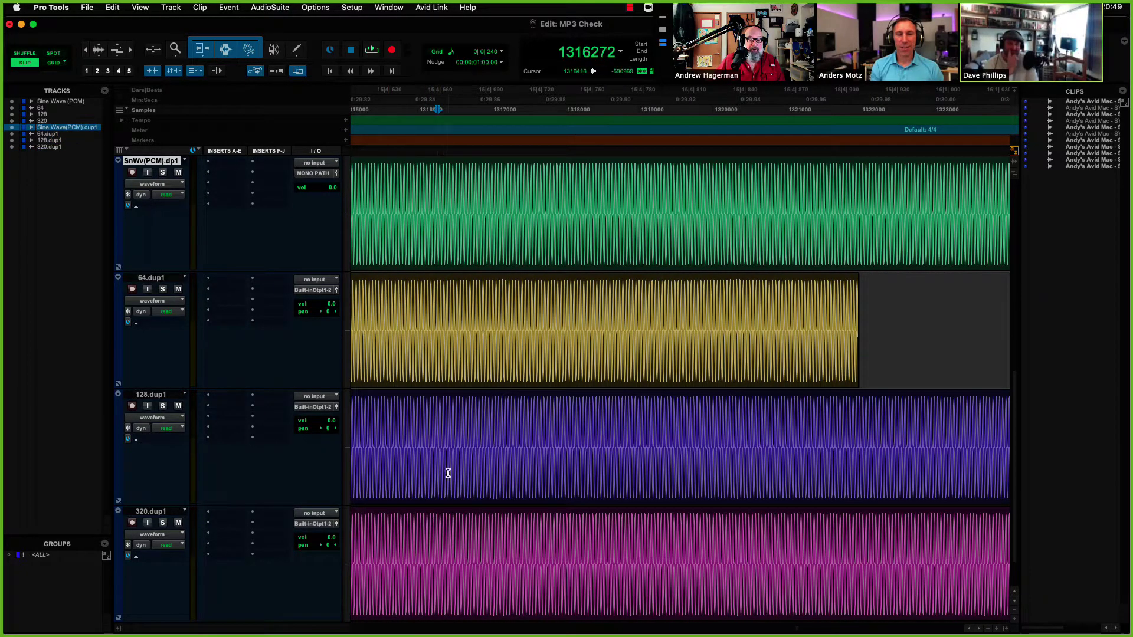
left_click(413, 179)
left_click(413, 110)
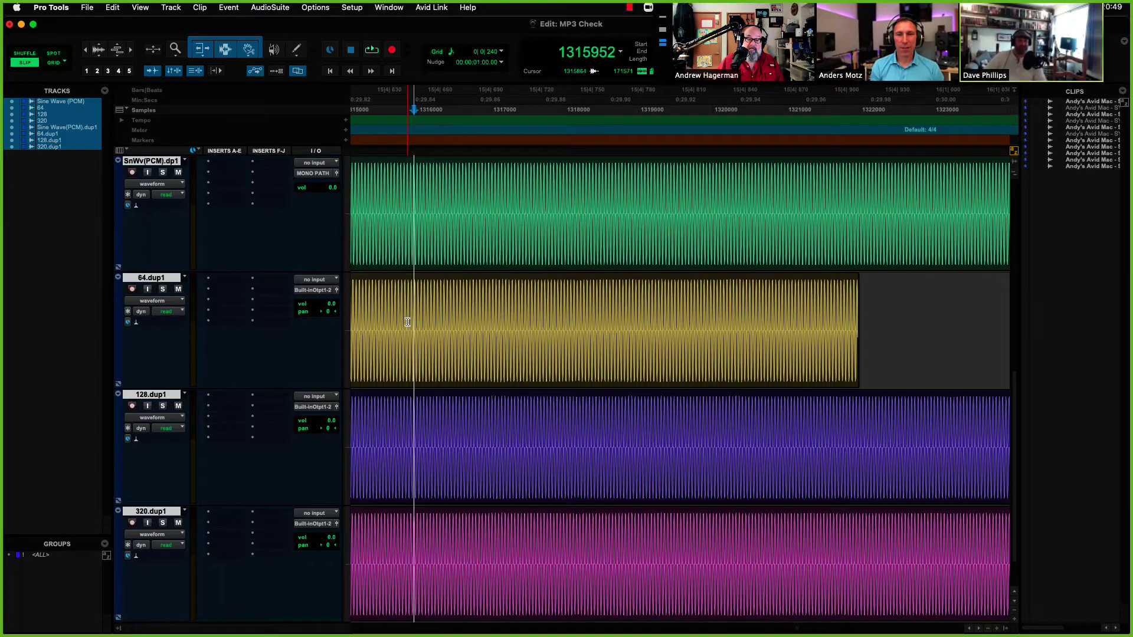
key("ctrl+bracketright")
key("ctrl+bracketright")
key("ctrl+bracketright")
key("ctrl+bracketright")
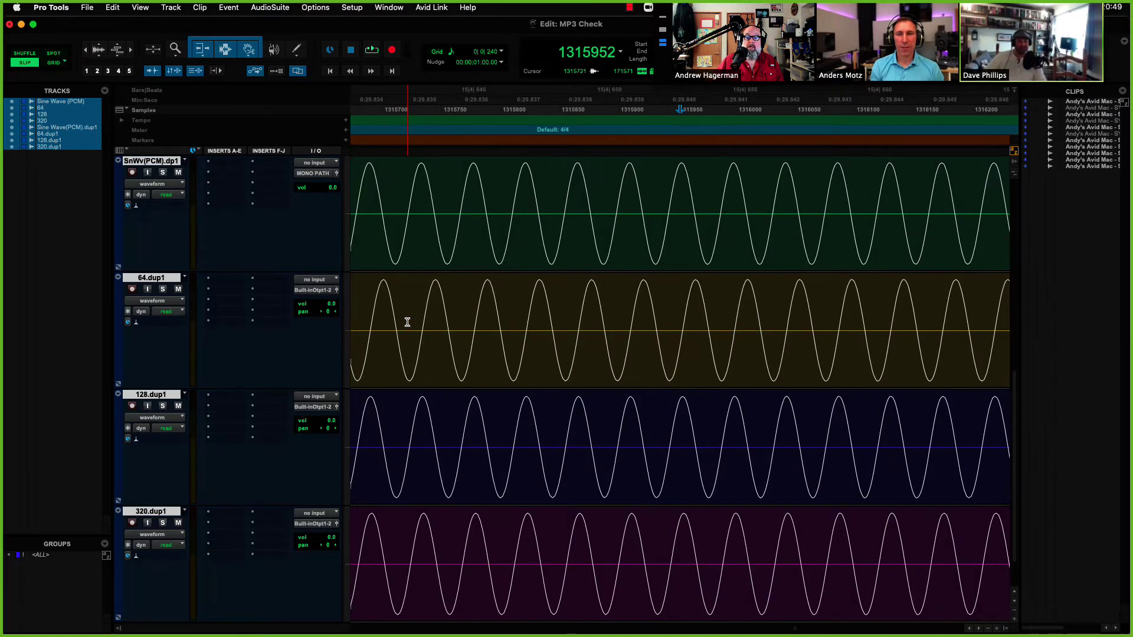
Step: Set one common insertion point across all four tracks at the same cycle position
left_click_drag(674, 108, 671, 110)
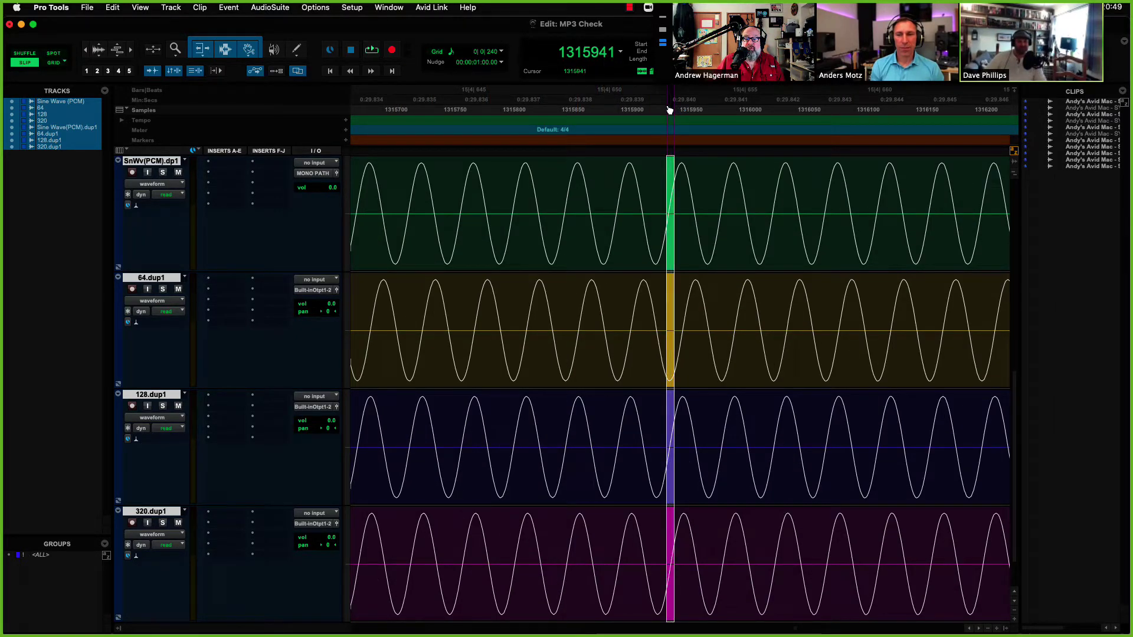
left_click(660, 111)
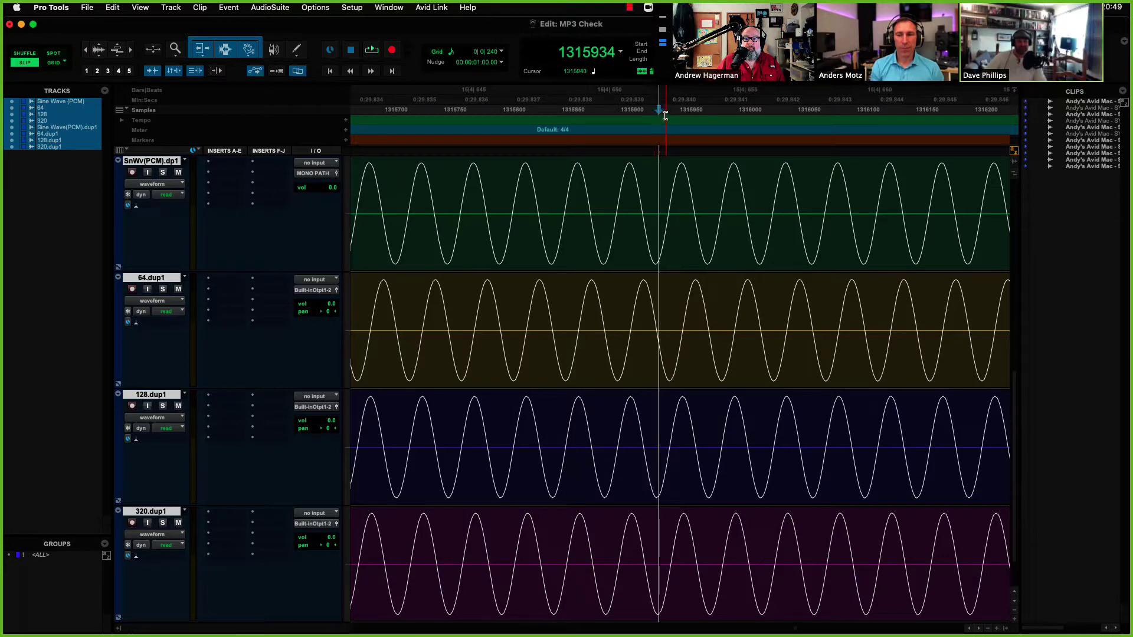
left_click_drag(661, 115, 669, 118)
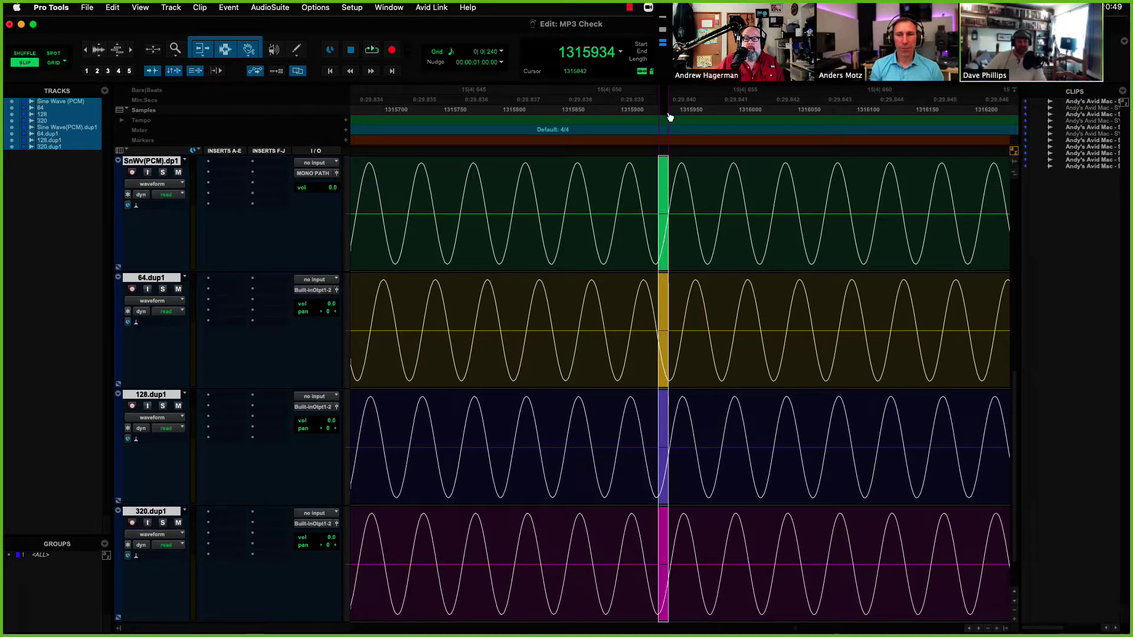
left_click(668, 213)
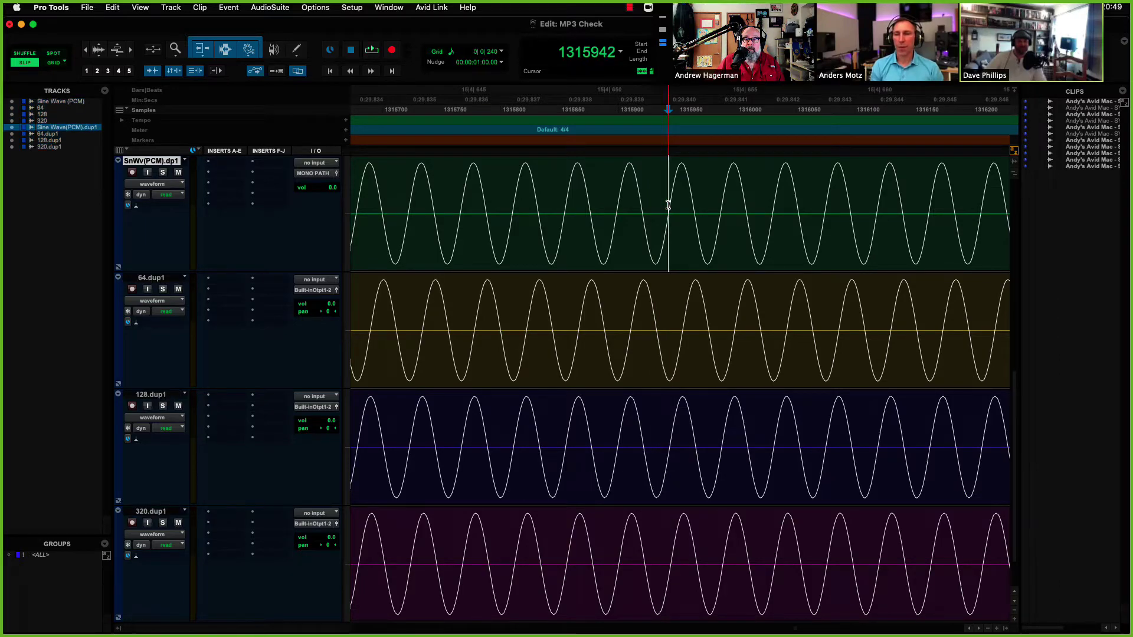
left_click(667, 124)
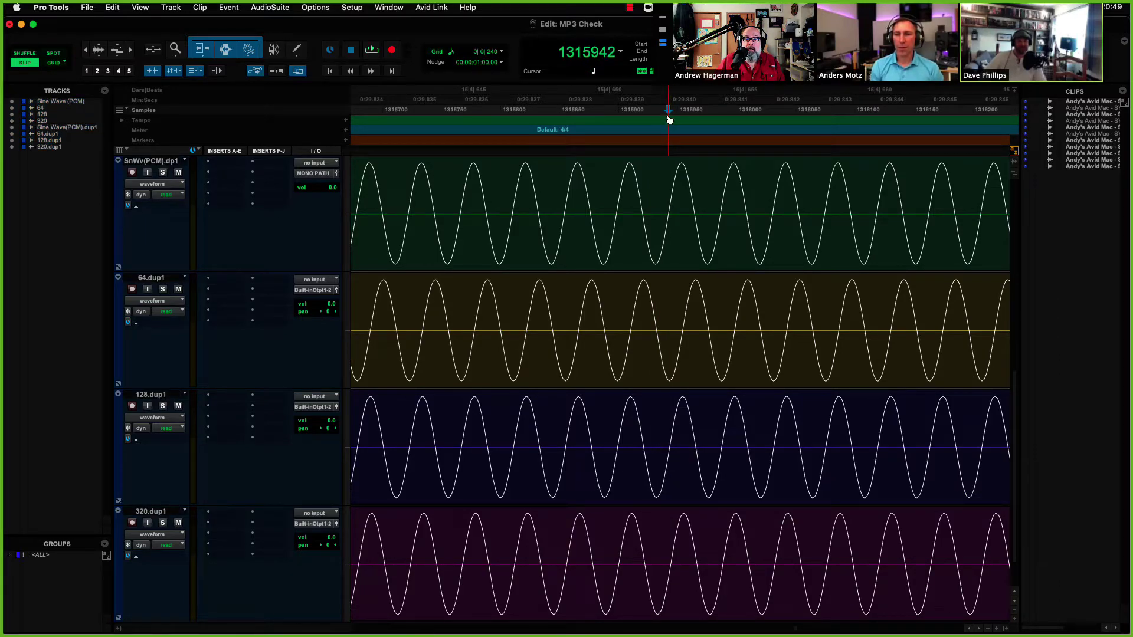
left_click(668, 94)
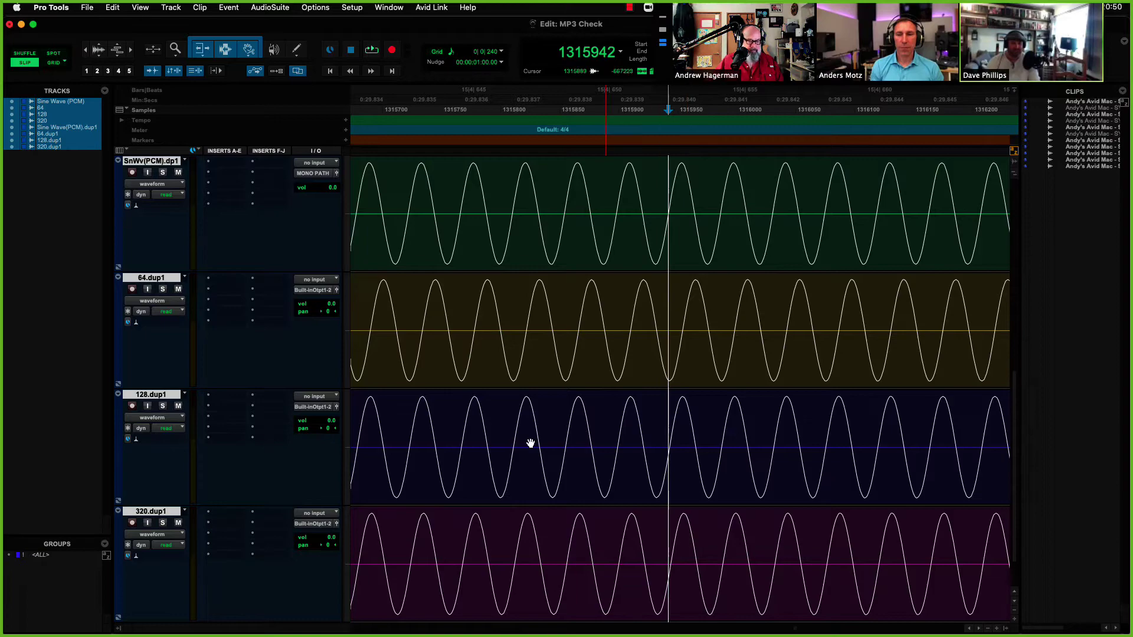
Step: Show the 320.dup1 clip filling the window, then return to the four-track close-up
left_click(570, 597)
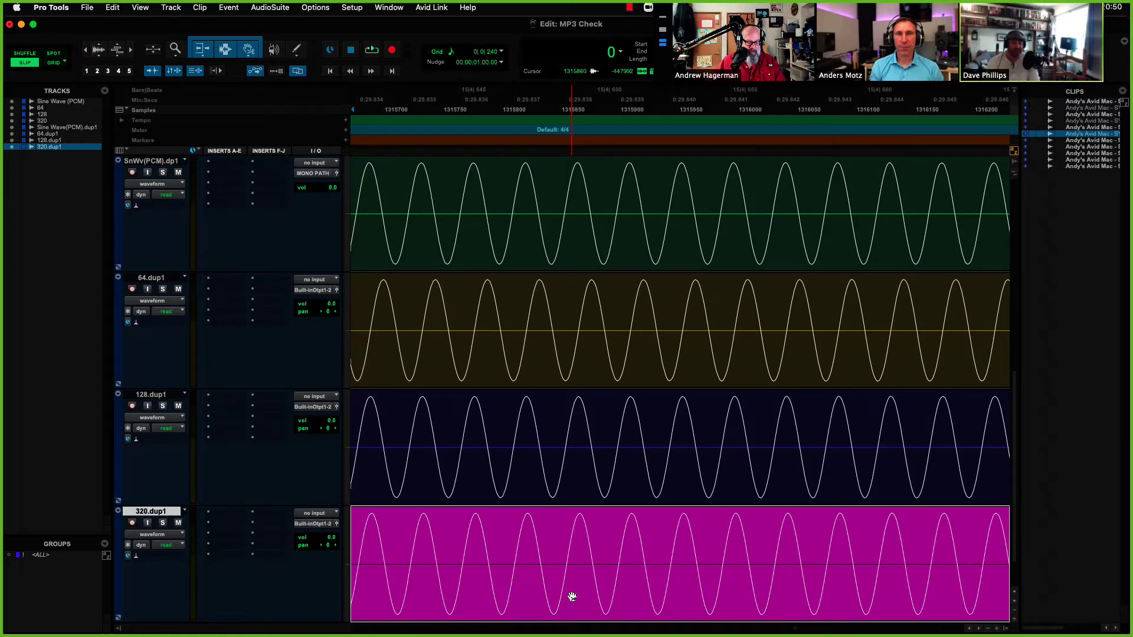
key("ctrl+e")
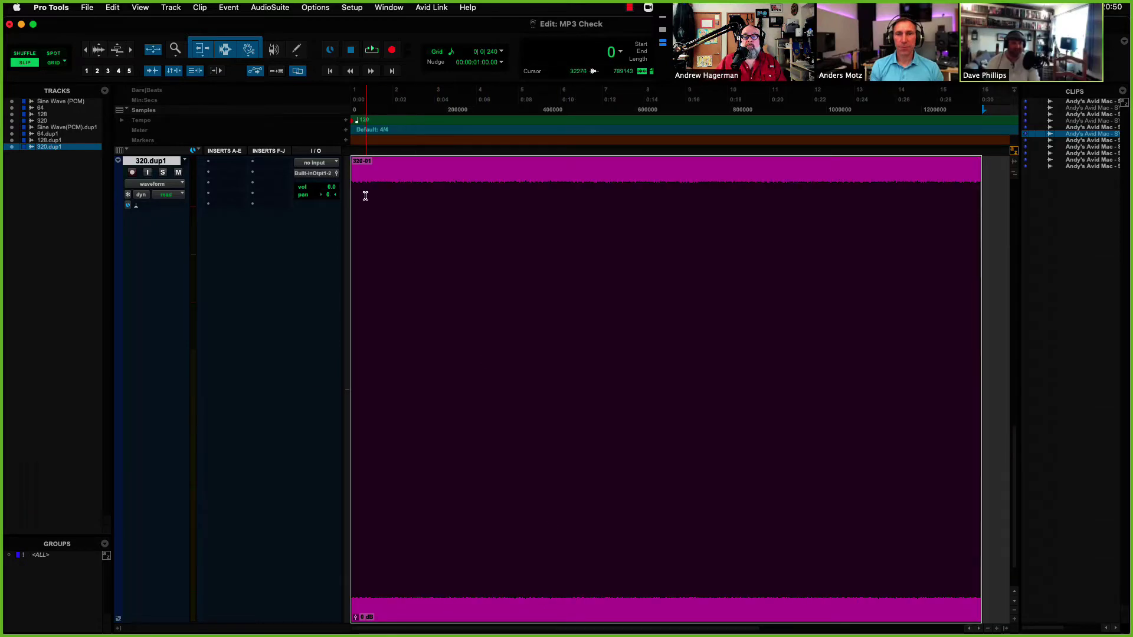
left_click(838, 187)
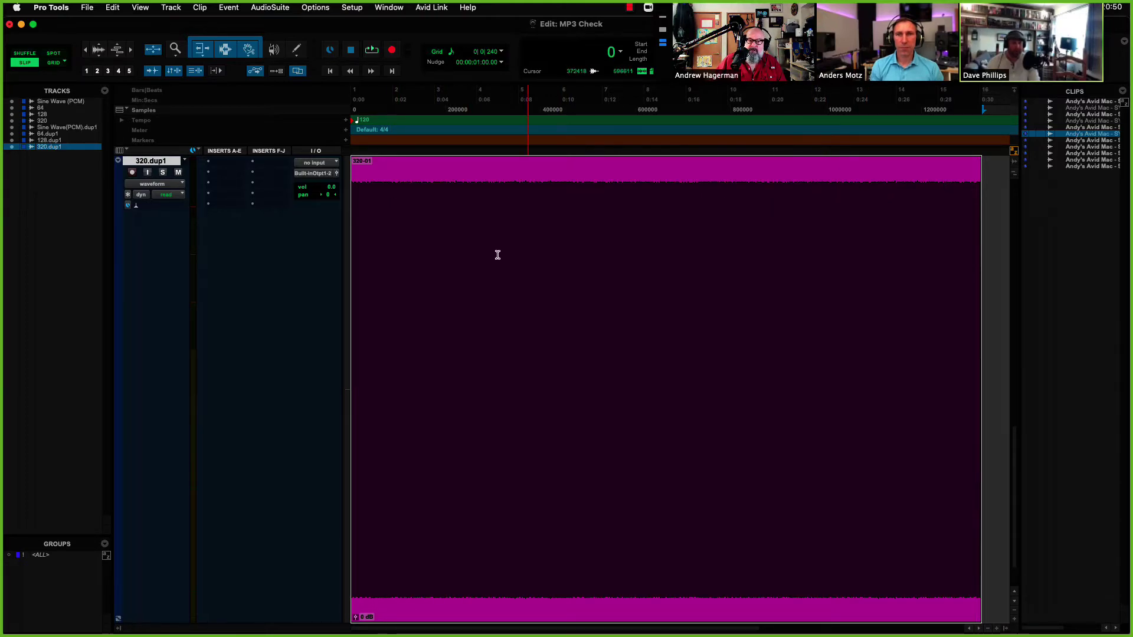
key("e")
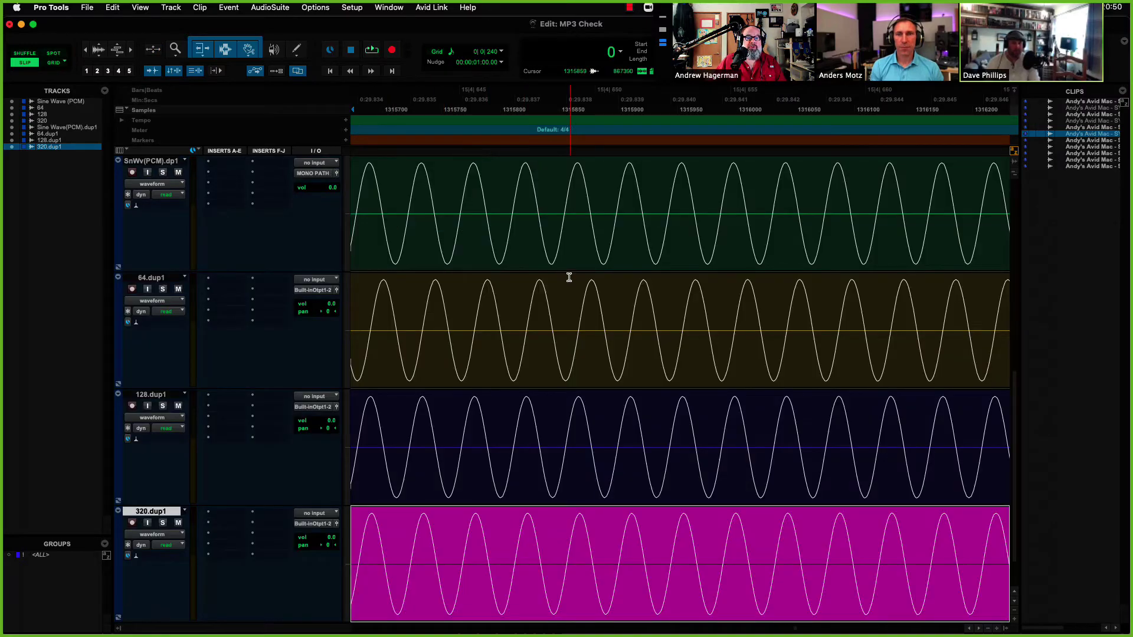
Step: Show the PCM sine clip filling the window, then return to the four-track close-up
left_click(569, 262)
key("e")
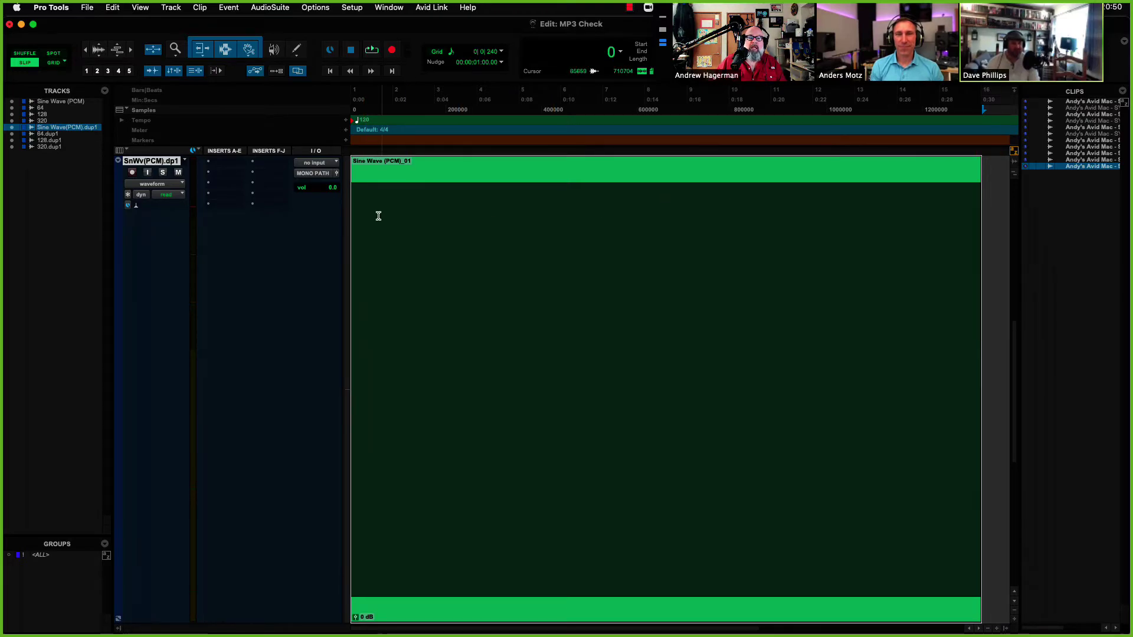
key("e")
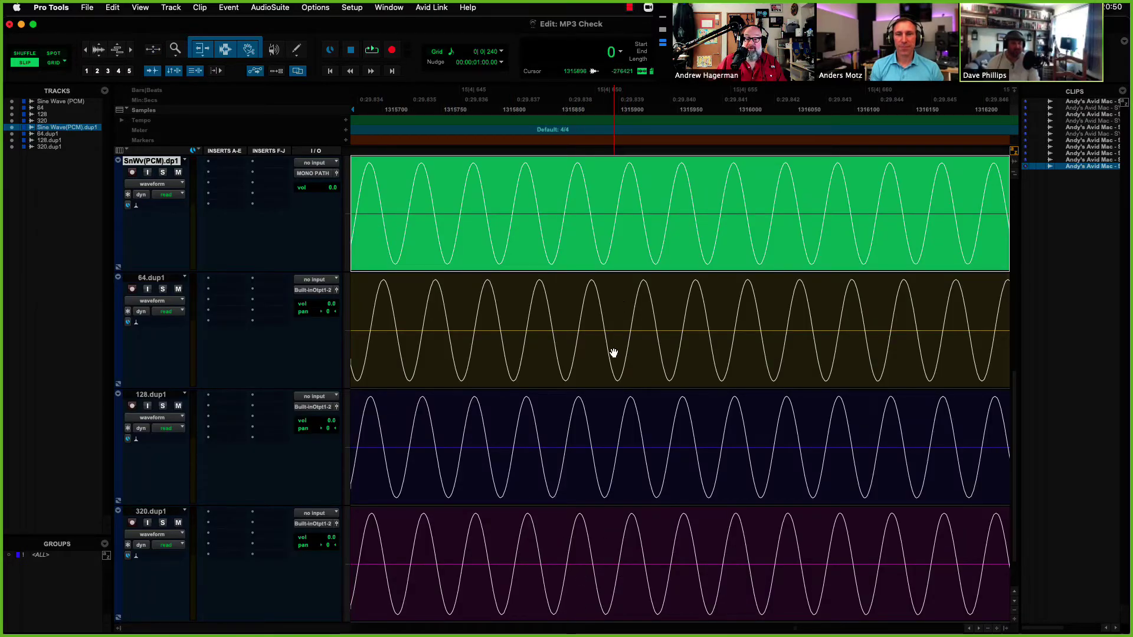
Step: Show the 64.dup1 clip full-window, then finish with the 320.dup1 clip filling it
left_click(608, 374)
key("e")
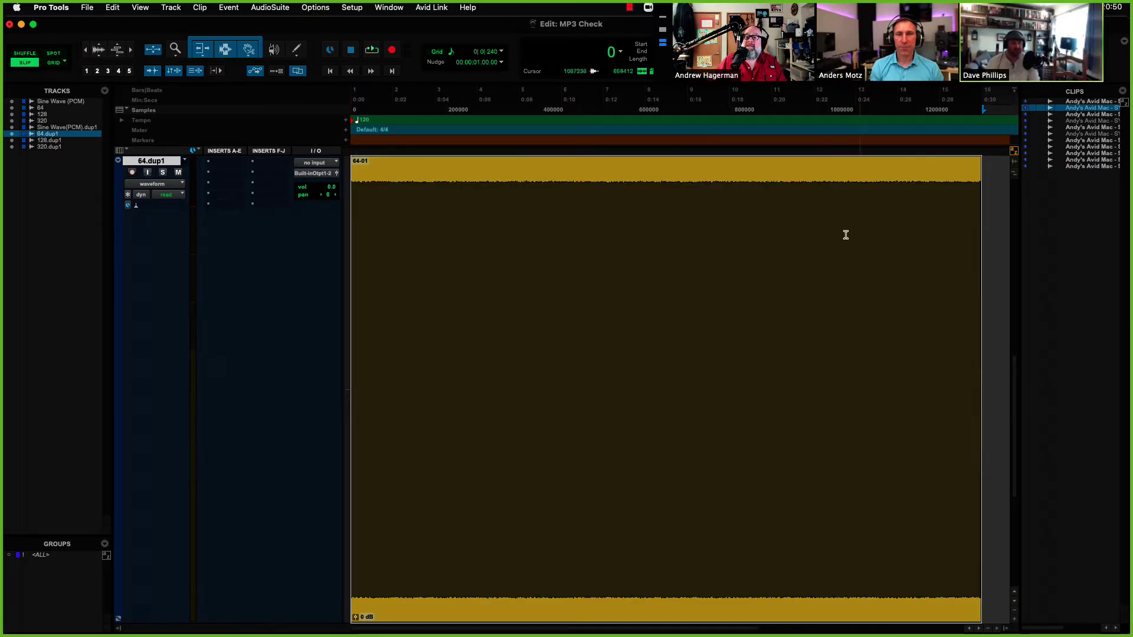
key("e")
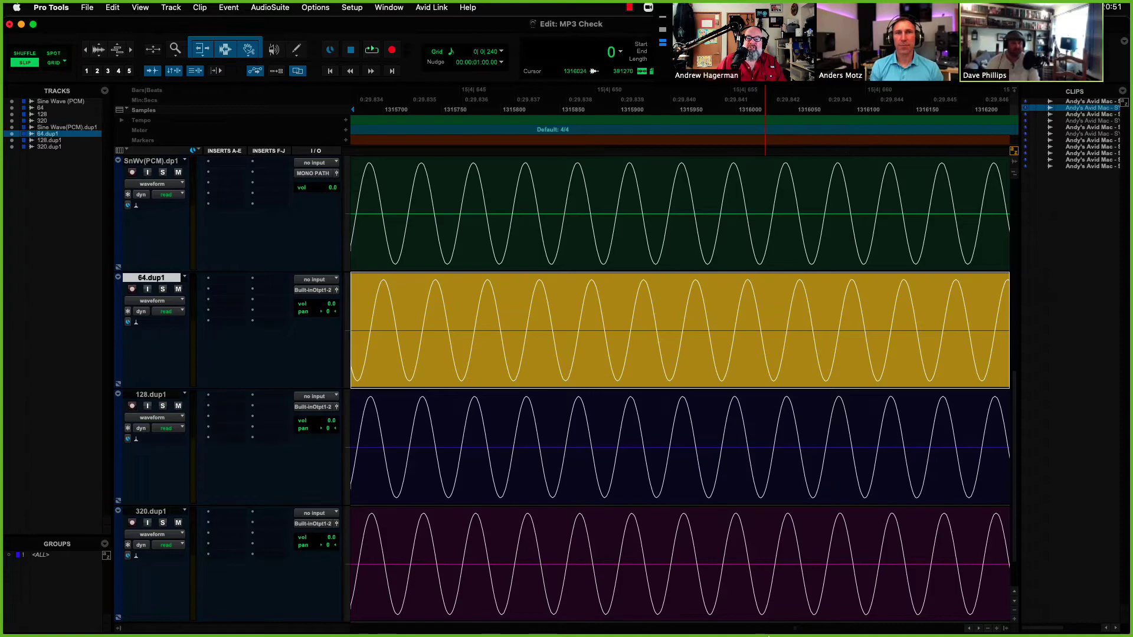
left_click(772, 599)
key("e")
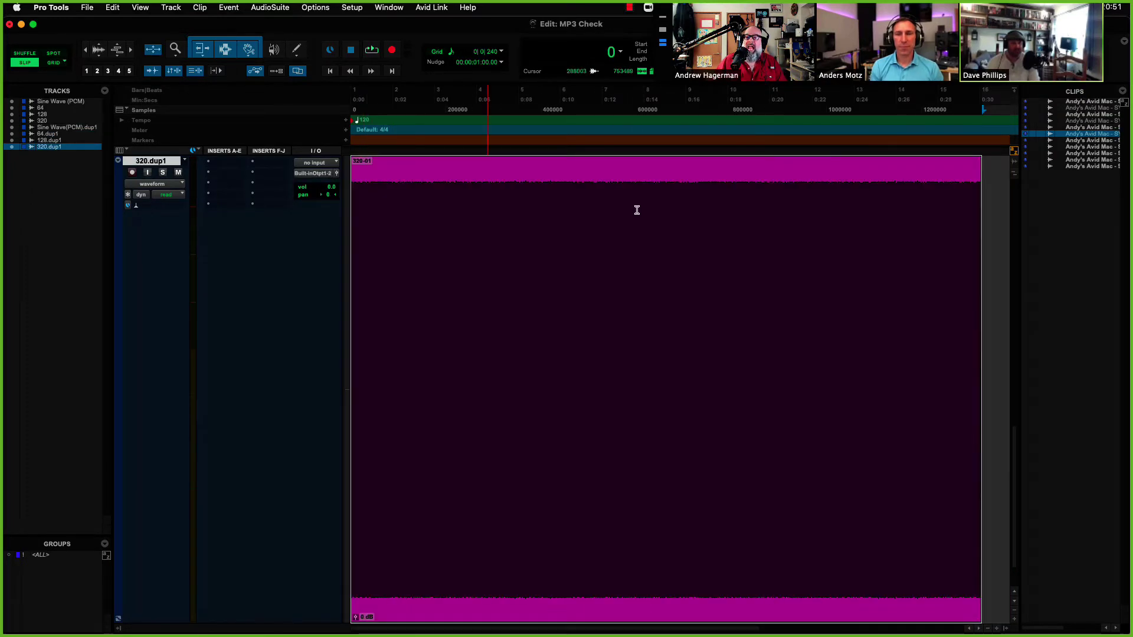